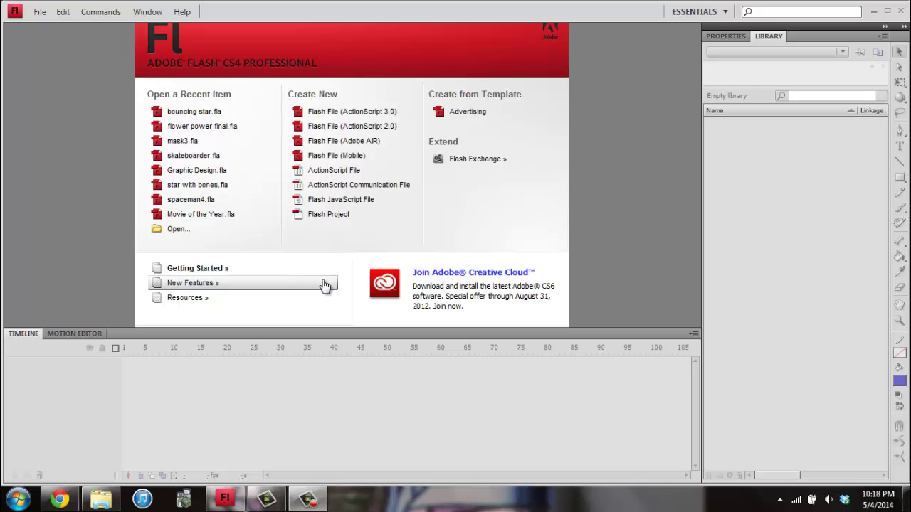
- Create a new Flash File (ActionScript 3.0) and choose File > Import > Import to Stage
{"action": "left_click", "coordinate": [342, 116]}
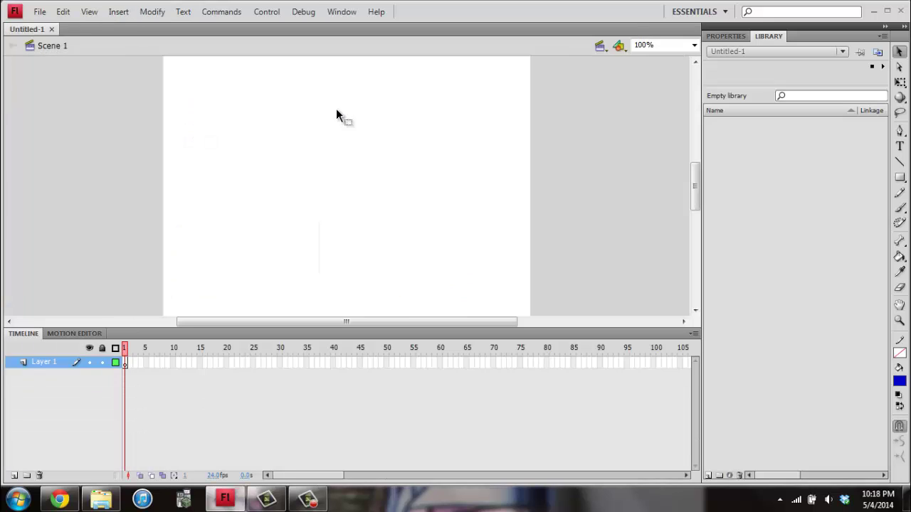
{"action": "left_click", "coordinate": [40, 13]}
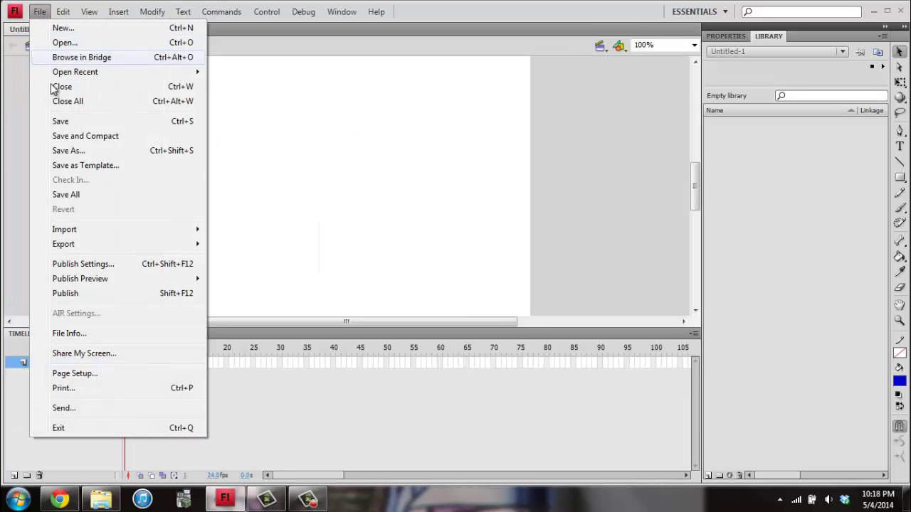
{"action": "mouse_move", "coordinate": [140, 232]}
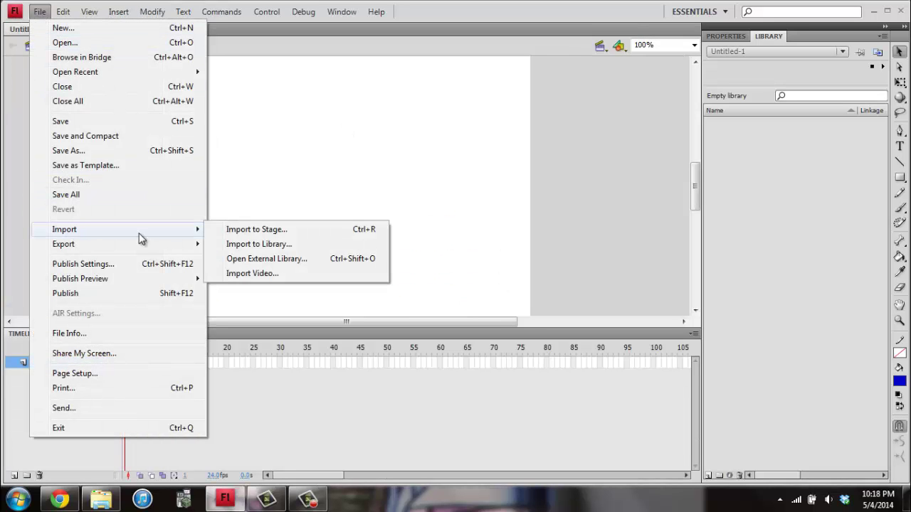
{"action": "left_click", "coordinate": [247, 233]}
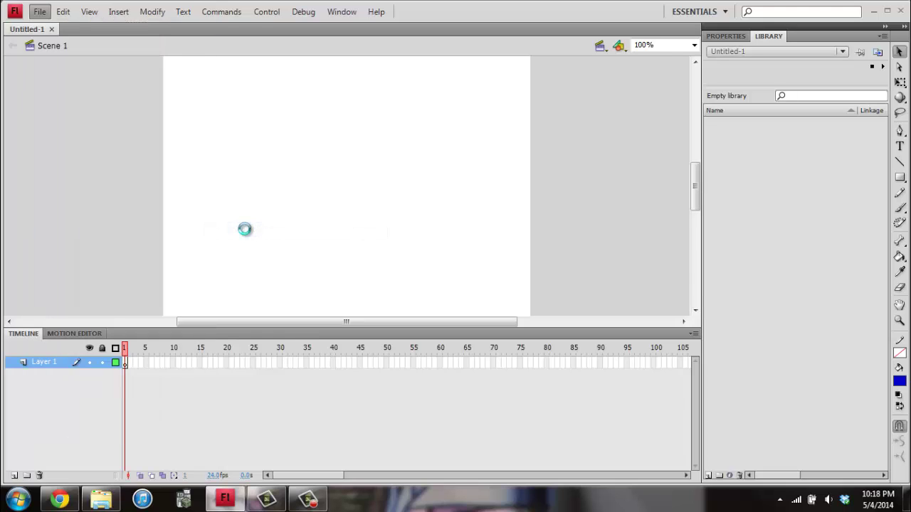
- Import rainbow.gif from My Documents > A027 Graphic Design Materials > Adobe Flash onto the stage
{"action": "double_click", "coordinate": [557, 191]}
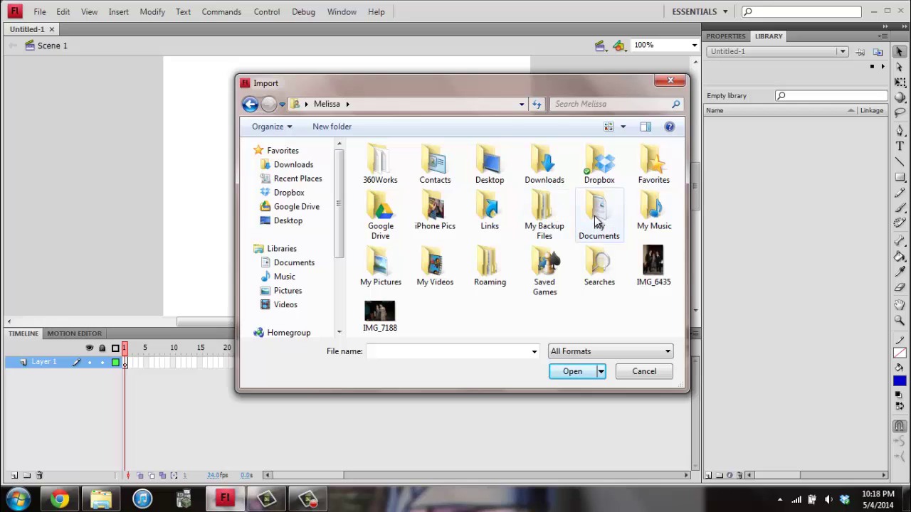
{"action": "double_click", "coordinate": [596, 222]}
{"action": "double_click", "coordinate": [427, 165]}
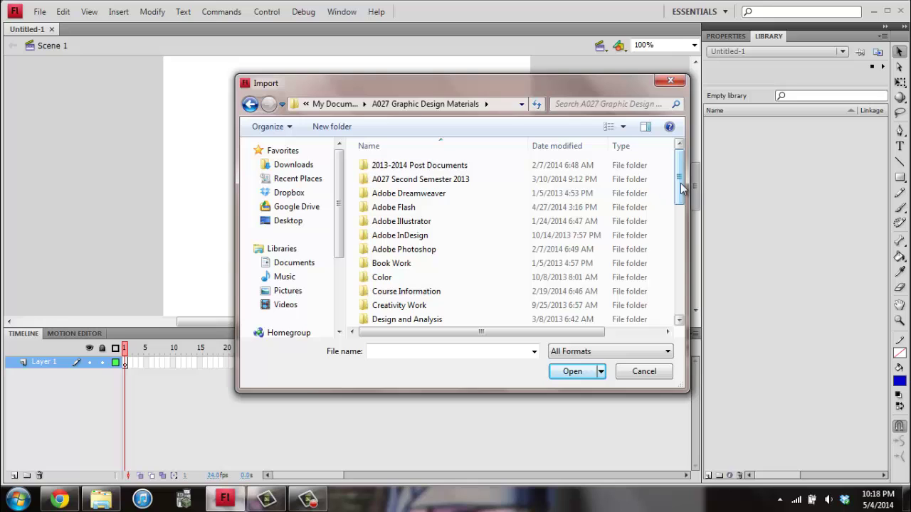
{"action": "double_click", "coordinate": [413, 207]}
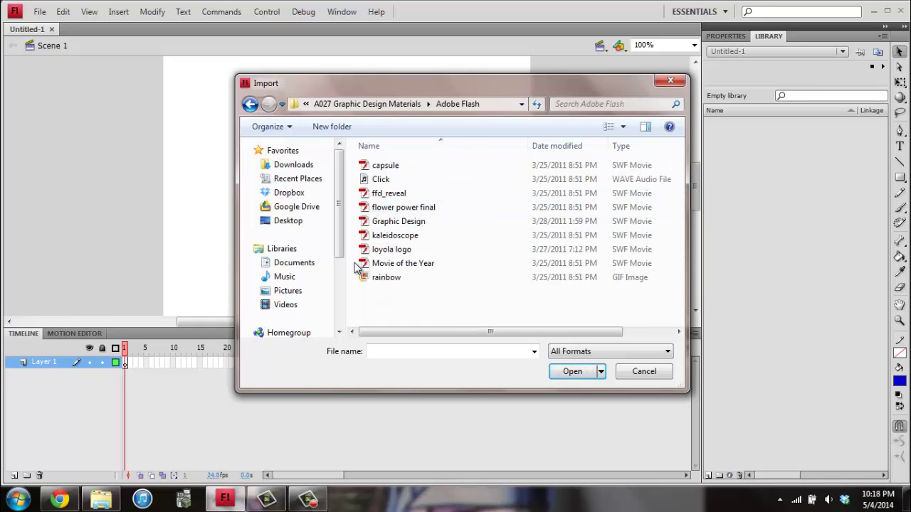
{"action": "left_click", "coordinate": [388, 278]}
{"action": "left_click", "coordinate": [572, 370]}
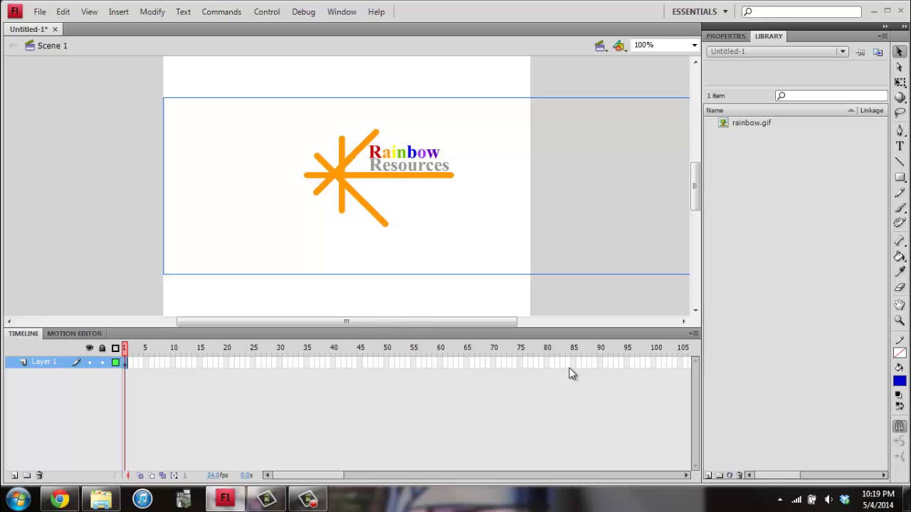
- Trace the rainbow logo bitmap into vectors with color threshold 100 and minimum area 1
{"action": "left_click", "coordinate": [151, 12]}
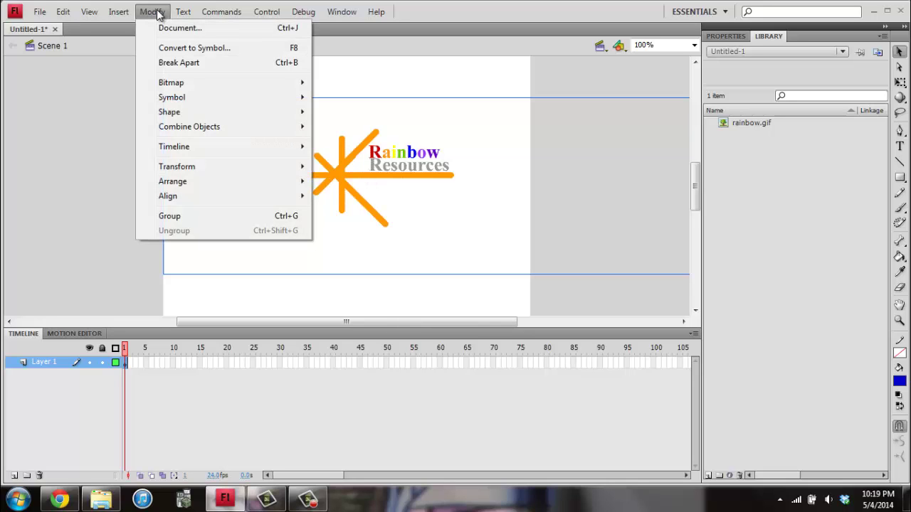
{"action": "mouse_move", "coordinate": [173, 84]}
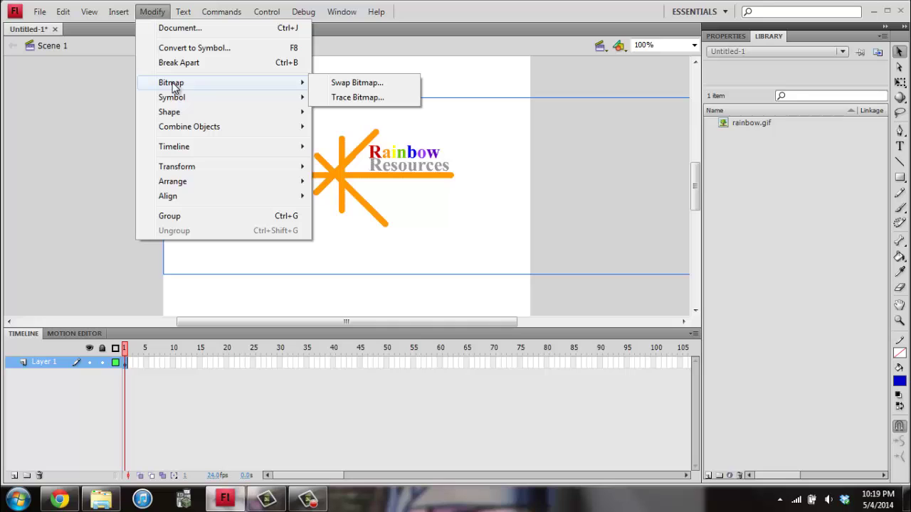
{"action": "left_click", "coordinate": [358, 97]}
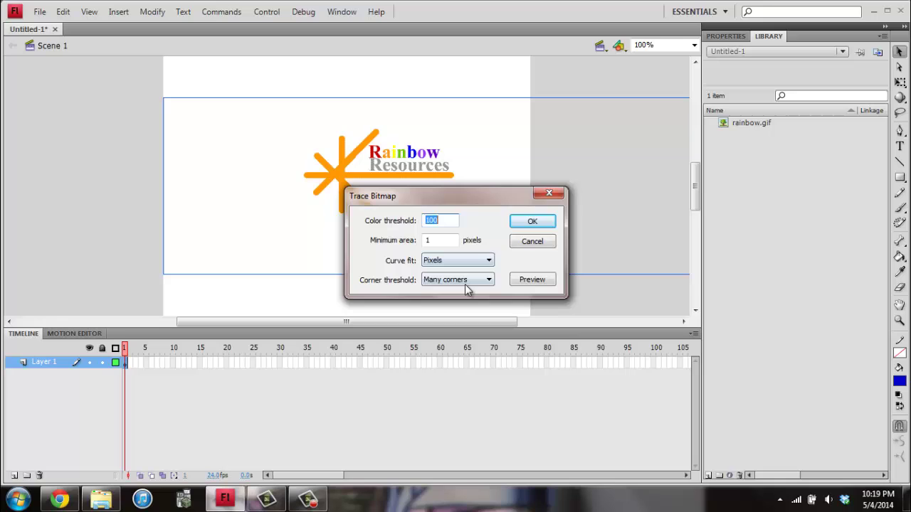
{"action": "left_click", "coordinate": [531, 223]}
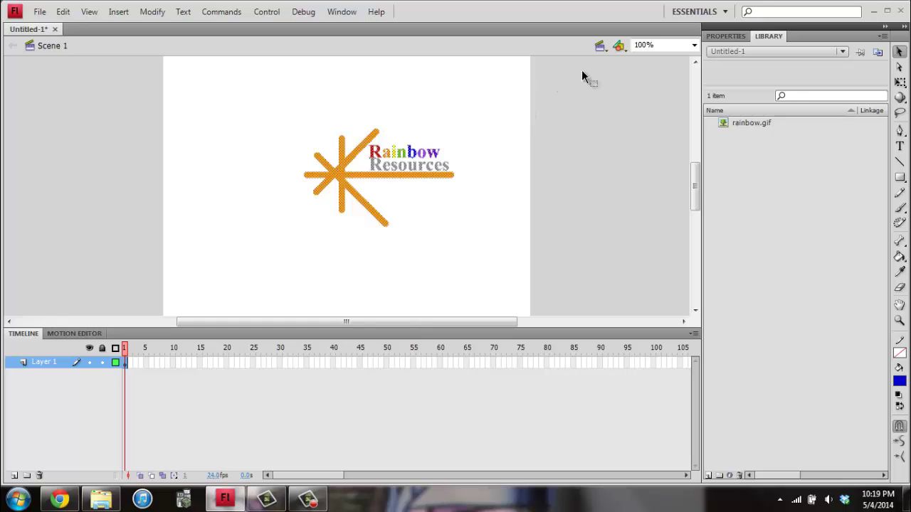
- Deselect the traced logo and zoom the stage to 400%
{"action": "left_click", "coordinate": [608, 76]}
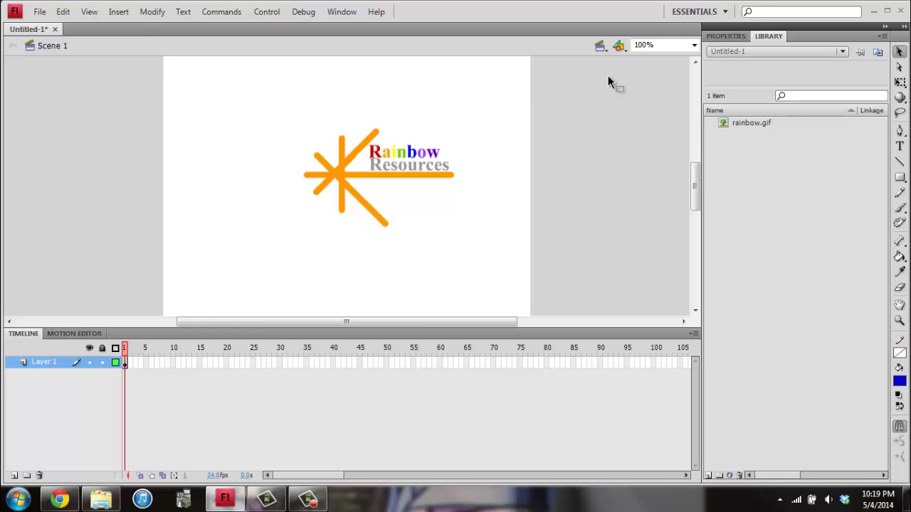
{"action": "key", "text": "ctrl+equal"}
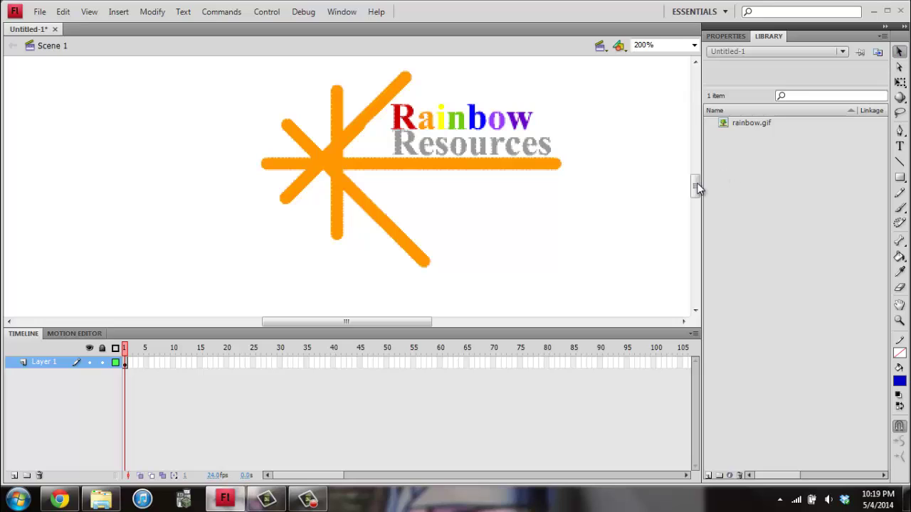
{"action": "left_click_drag", "start_coordinate": [698, 189], "coordinate": [698, 184]}
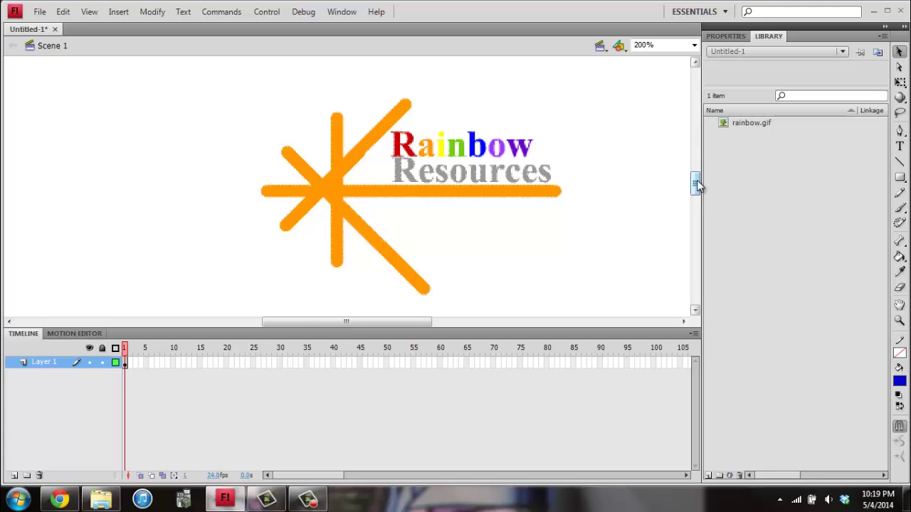
{"action": "key", "text": "ctrl+equal"}
{"action": "left_click_drag", "start_coordinate": [372, 321], "coordinate": [397, 328]}
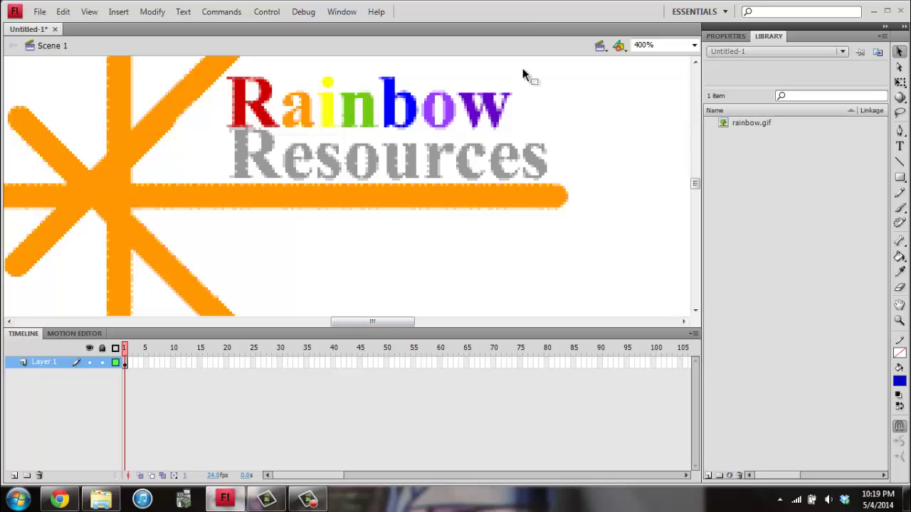
- Select the whole word Rainbow and break it apart with Ctrl+B
{"action": "left_click_drag", "start_coordinate": [522, 69], "coordinate": [262, 66]}
{"action": "left_click_drag", "start_coordinate": [510, 128], "coordinate": [225, 74]}
{"action": "left_click", "coordinate": [217, 129]}
{"action": "mouse_move", "coordinate": [286, 85]}
{"action": "left_mouse_down"}
{"action": "mouse_move", "coordinate": [228, 126]}
{"action": "mouse_move", "coordinate": [239, 76]}
{"action": "left_mouse_up"}
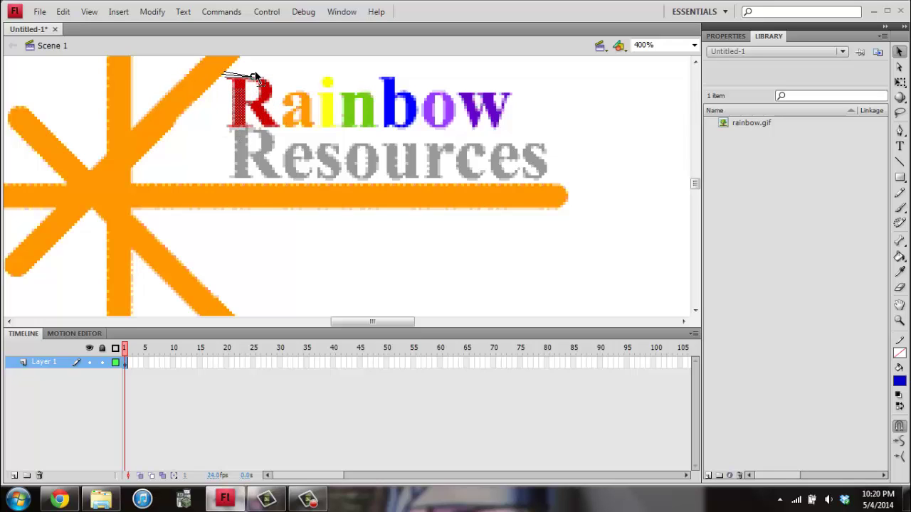
{"action": "left_click", "coordinate": [252, 63]}
{"action": "key", "text": "ctrl+z"}
{"action": "key", "text": "ctrl+z"}
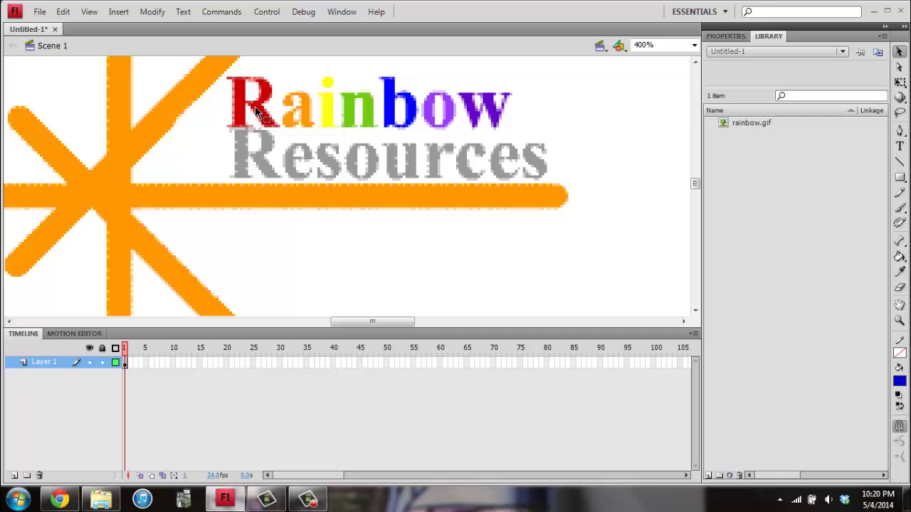
{"action": "left_click", "coordinate": [502, 84]}
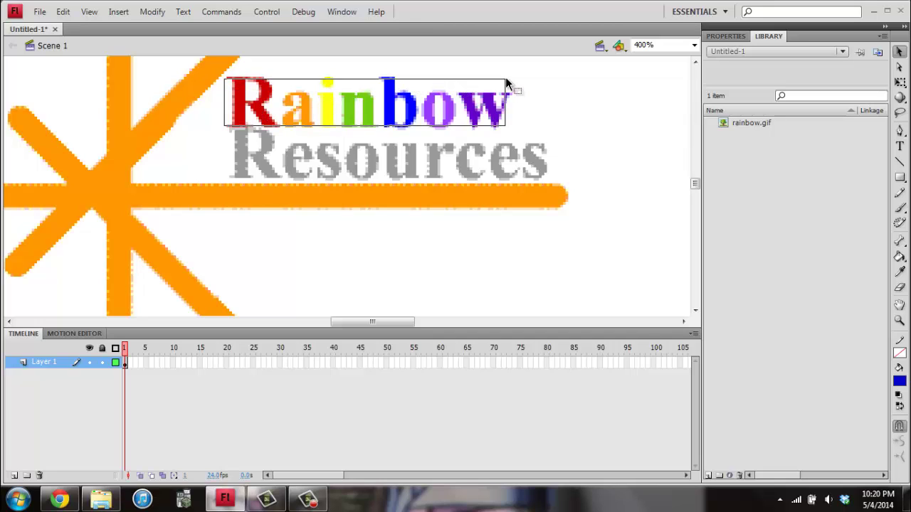
{"action": "key", "text": "ctrl+b"}
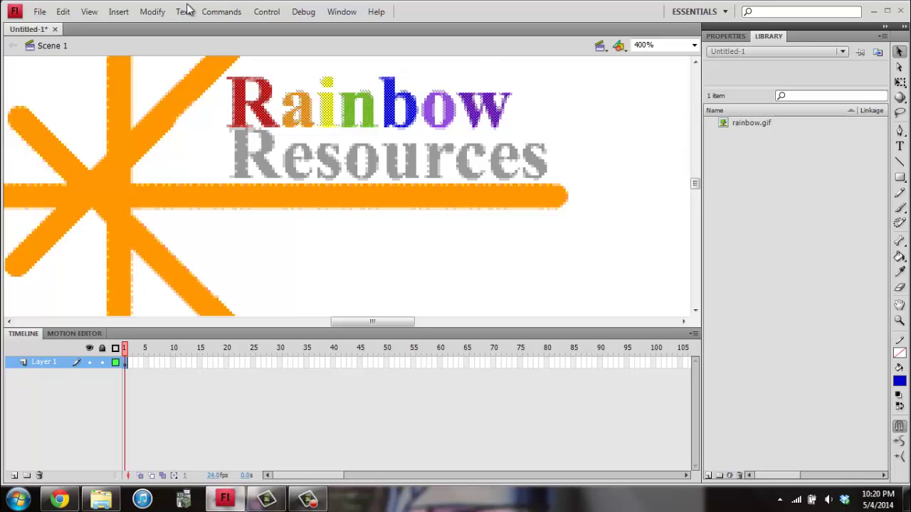
- Convert the Rainbow letters into a Graphic symbol named 'Rainbow'
{"action": "left_click", "coordinate": [153, 13]}
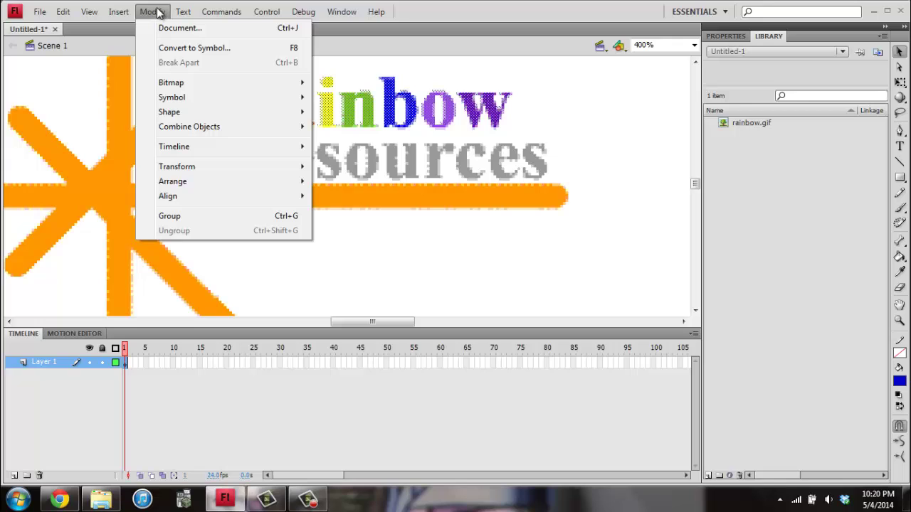
{"action": "left_click", "coordinate": [171, 48]}
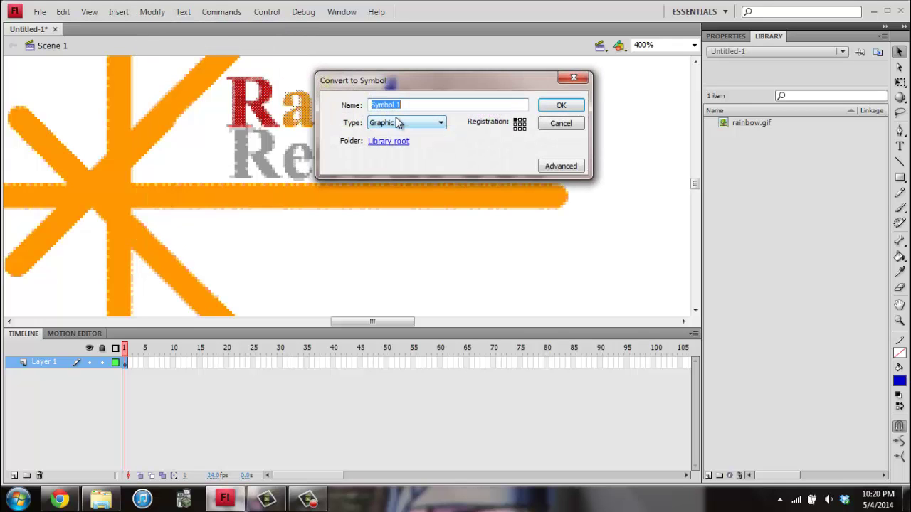
{"action": "type", "text": "Rainbow"}
{"action": "left_click", "coordinate": [411, 125]}
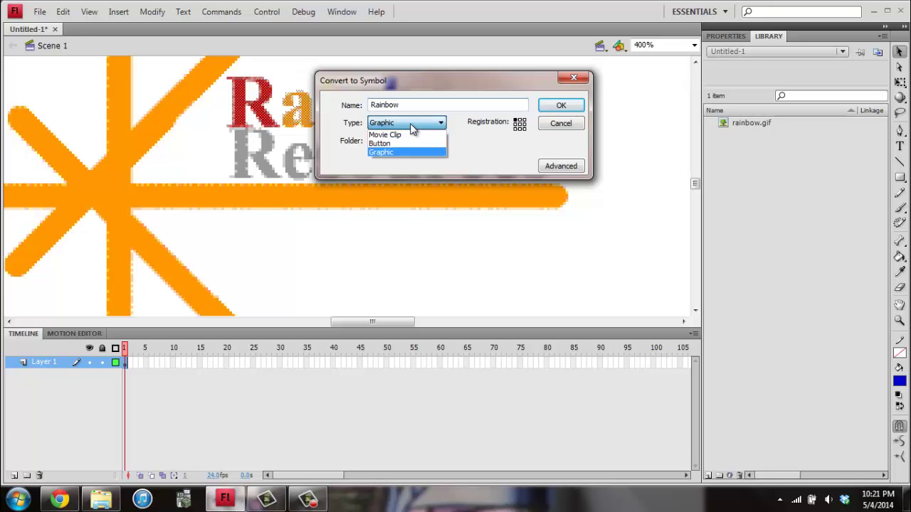
{"action": "left_click", "coordinate": [405, 151]}
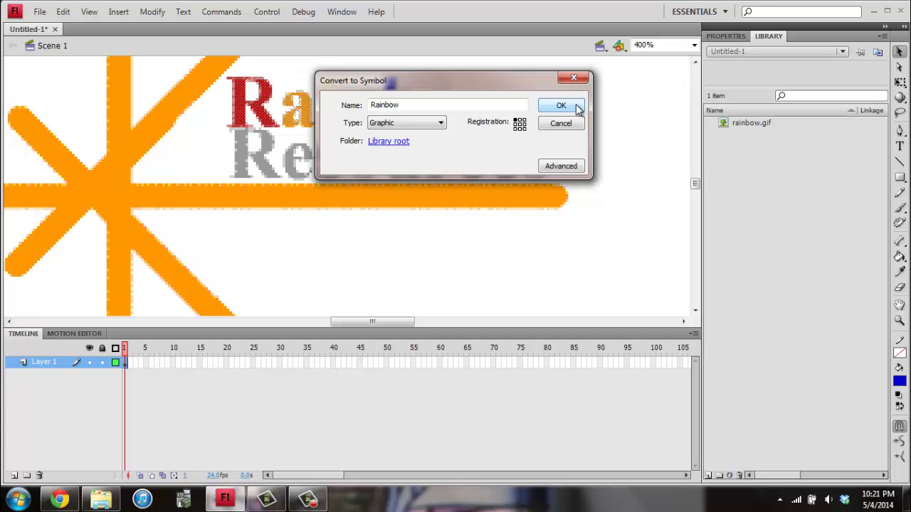
{"action": "left_click", "coordinate": [560, 106]}
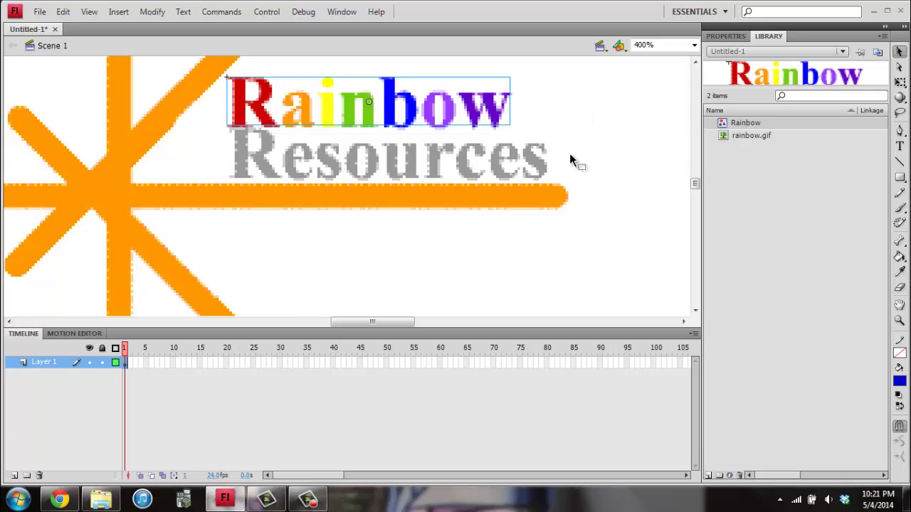
- Select the grey Resources text and make it a Graphic symbol named 'Resources'
{"action": "left_click", "coordinate": [560, 176]}
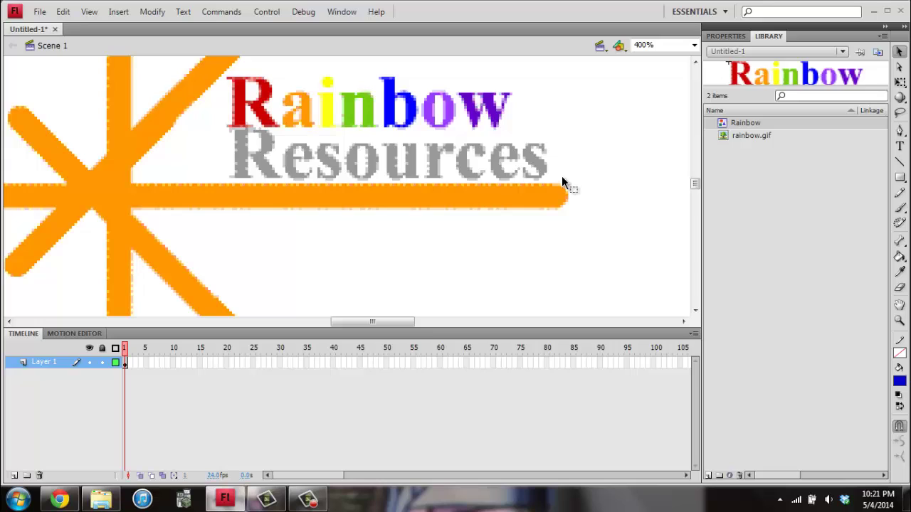
{"action": "mouse_move", "coordinate": [555, 175]}
{"action": "left_mouse_down"}
{"action": "mouse_move", "coordinate": [399, 132]}
{"action": "mouse_move", "coordinate": [227, 130]}
{"action": "left_mouse_up"}
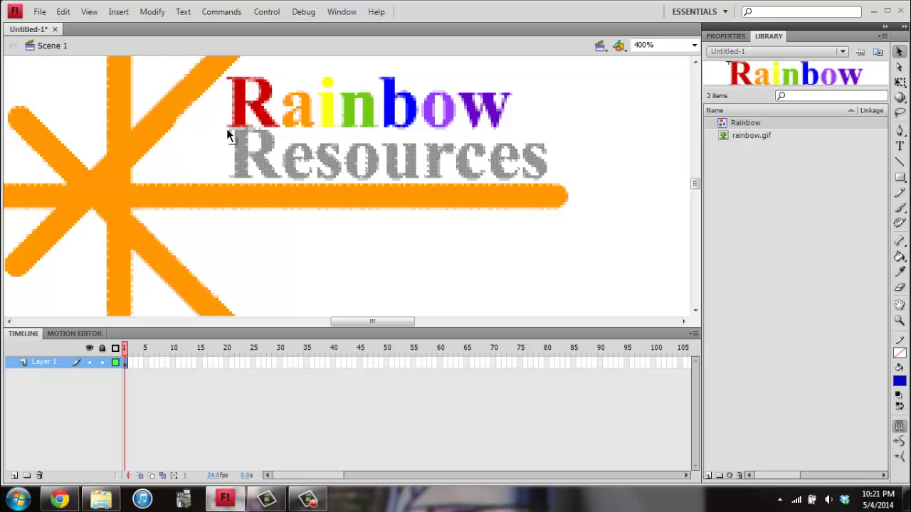
{"action": "left_click", "coordinate": [153, 12]}
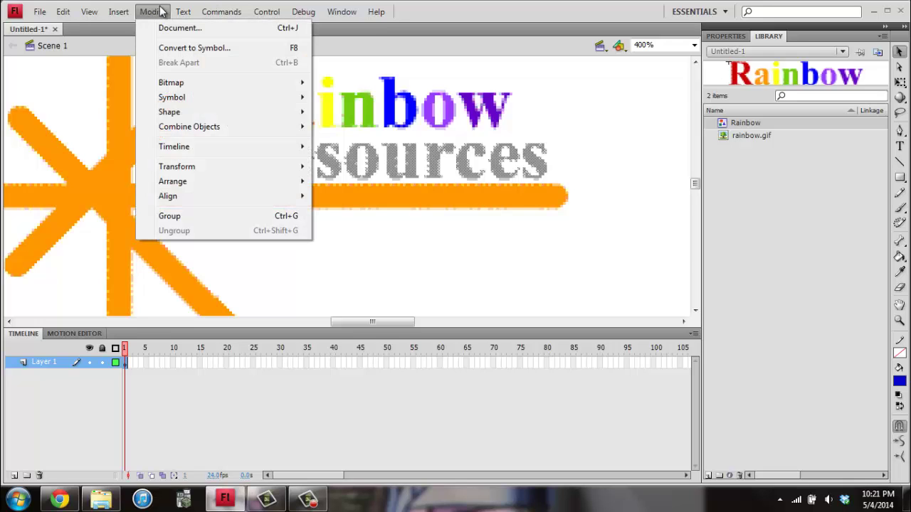
{"action": "left_click", "coordinate": [194, 48]}
{"action": "type", "text": "Re"}
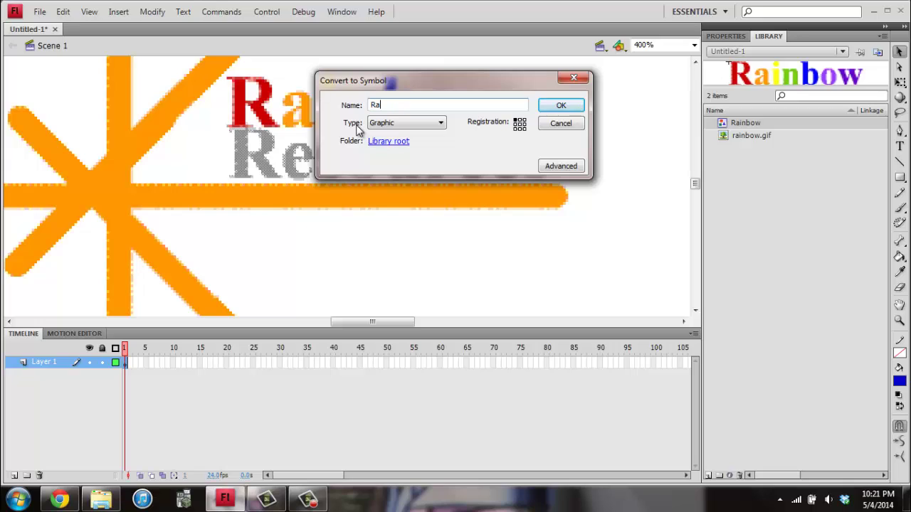
{"action": "key", "text": "BackSpace"}
{"action": "type", "text": "esources"}
{"action": "left_click", "coordinate": [550, 107]}
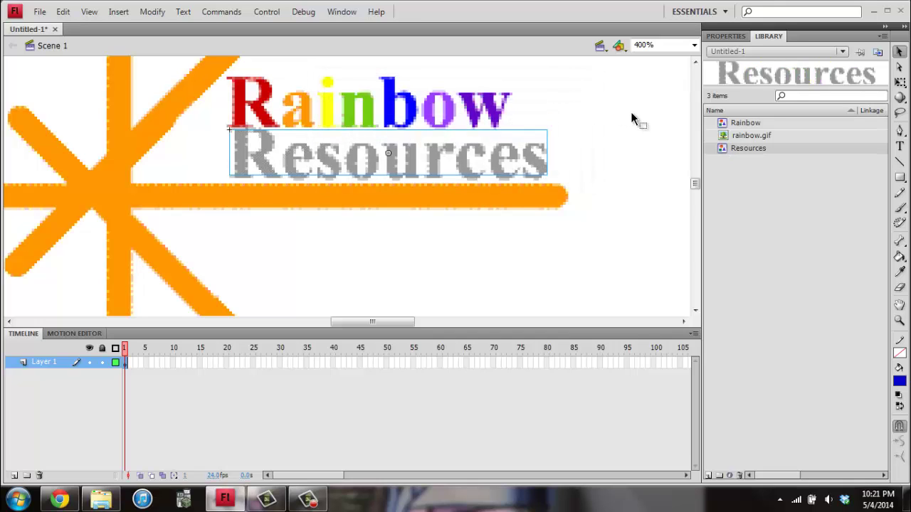
{"action": "left_click", "coordinate": [632, 114]}
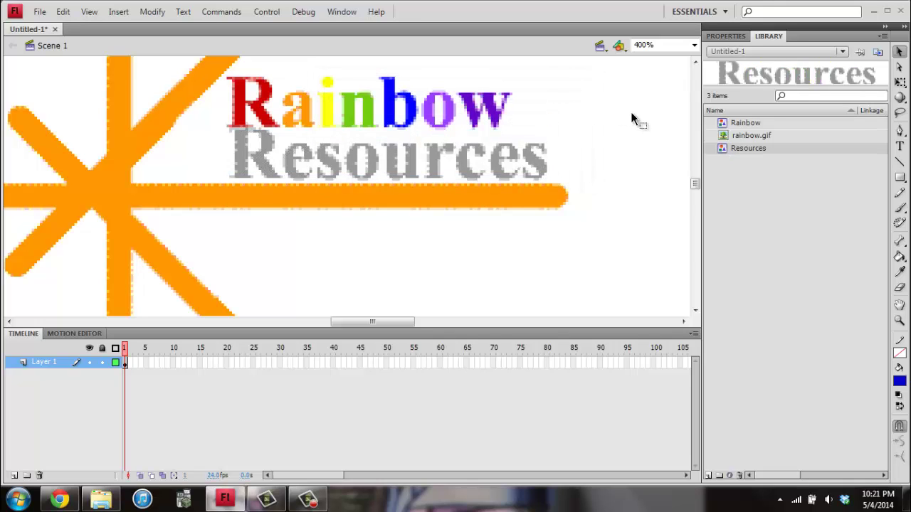
- At 200% zoom, select only the orange star lines, excluding both text symbols
{"action": "key", "text": "ctrl+minus"}
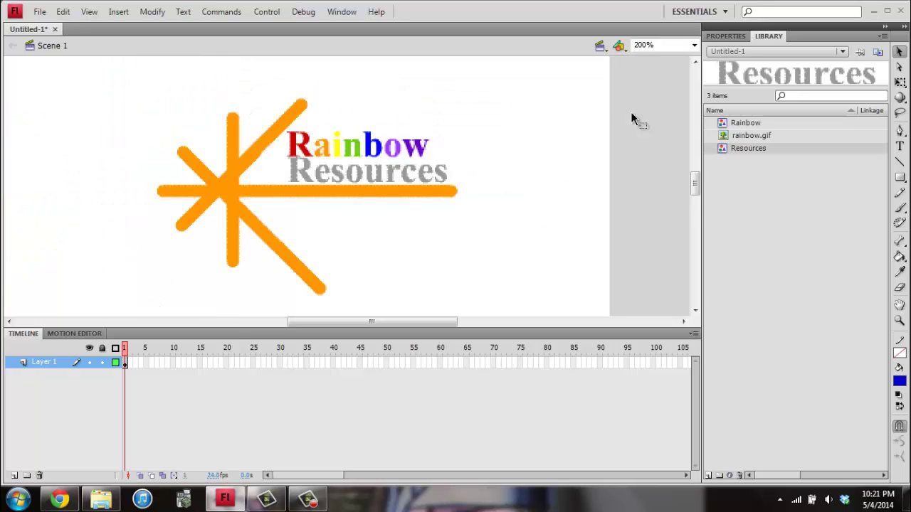
{"action": "left_click_drag", "start_coordinate": [138, 81], "coordinate": [472, 305]}
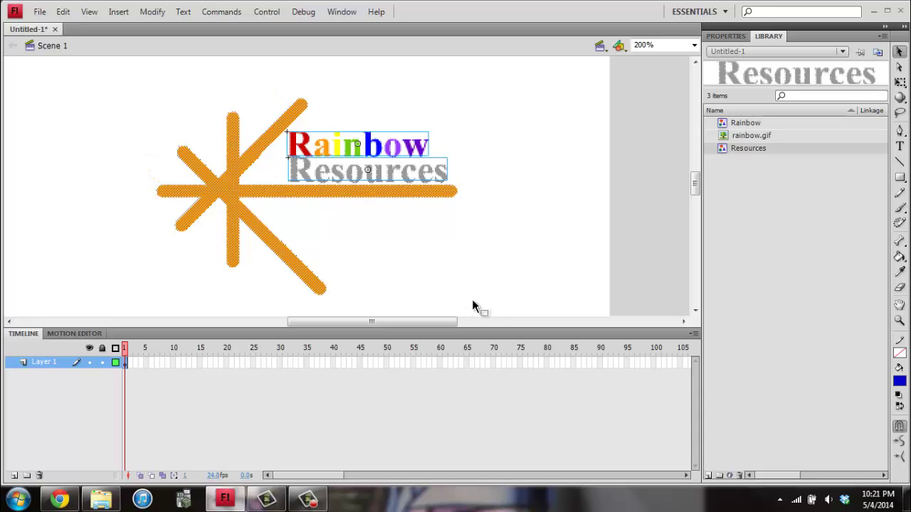
{"action": "left_click", "coordinate": [397, 146], "text": "shift"}
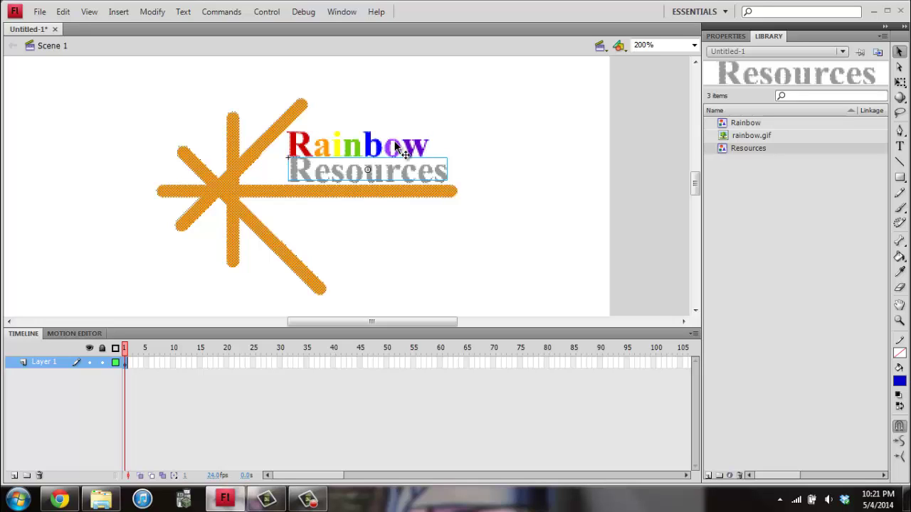
{"action": "left_click", "coordinate": [408, 170], "text": "shift"}
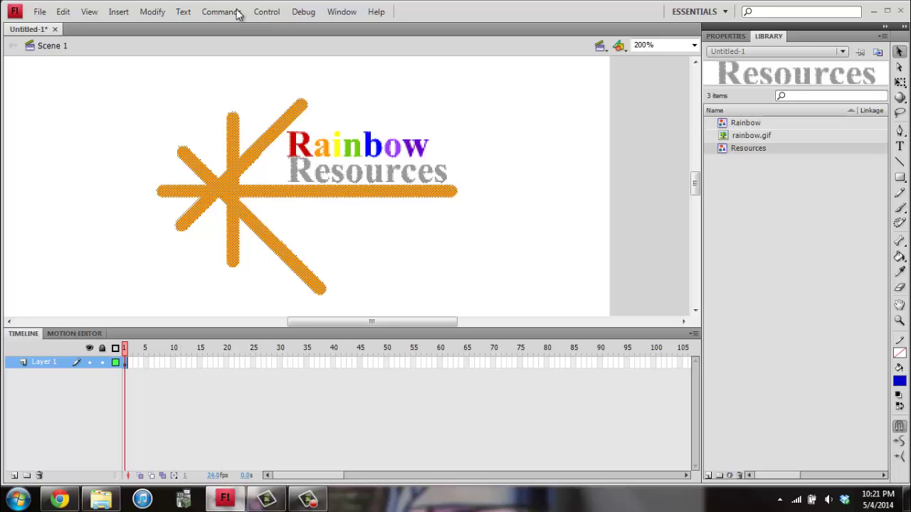
- Convert the star lines into a Graphic symbol named 'Lines'
{"action": "left_click", "coordinate": [152, 11]}
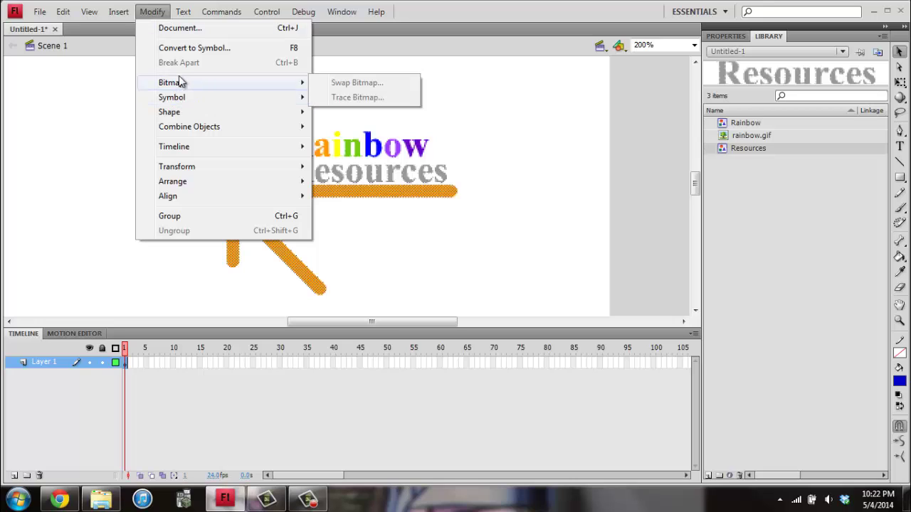
{"action": "left_click", "coordinate": [183, 48]}
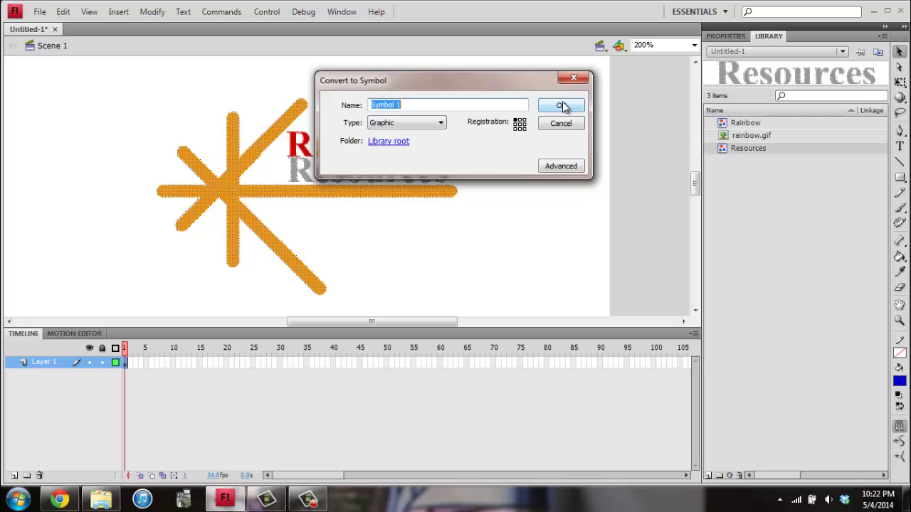
{"action": "type", "text": "Lines"}
{"action": "left_click", "coordinate": [578, 106]}
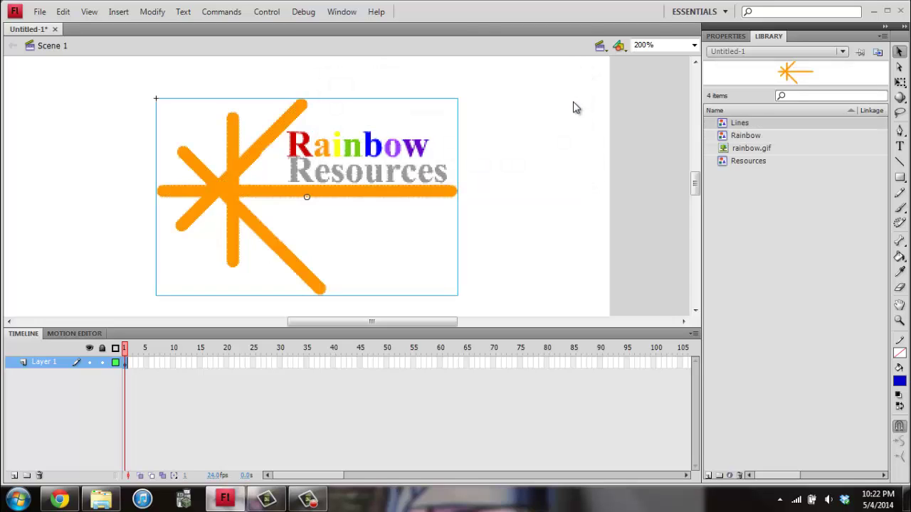
- Distribute all three symbols to layers, then set zoom to 100% and deselect
{"action": "left_click_drag", "start_coordinate": [141, 74], "coordinate": [476, 282]}
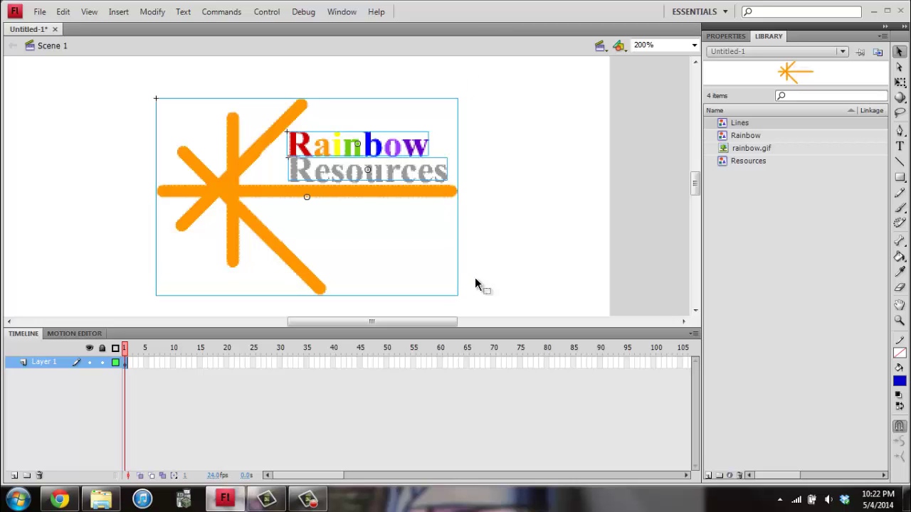
{"action": "left_click", "coordinate": [154, 12]}
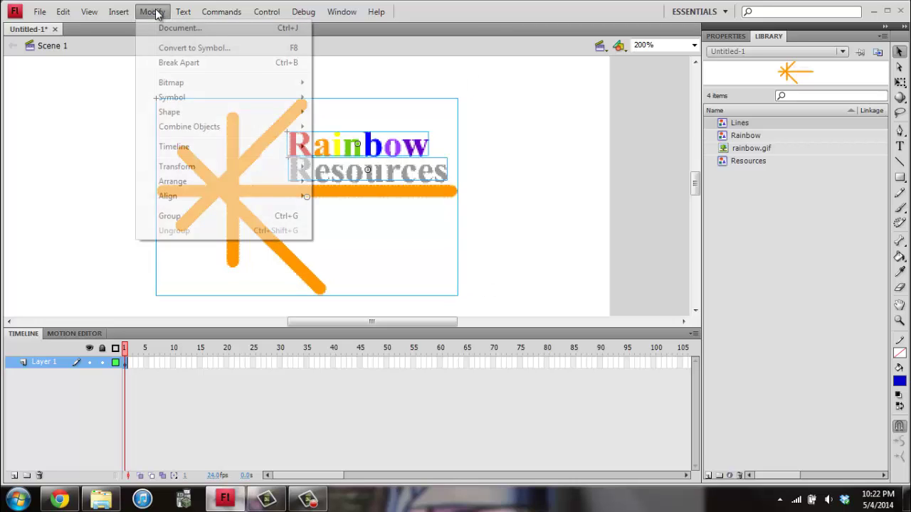
{"action": "mouse_move", "coordinate": [176, 148]}
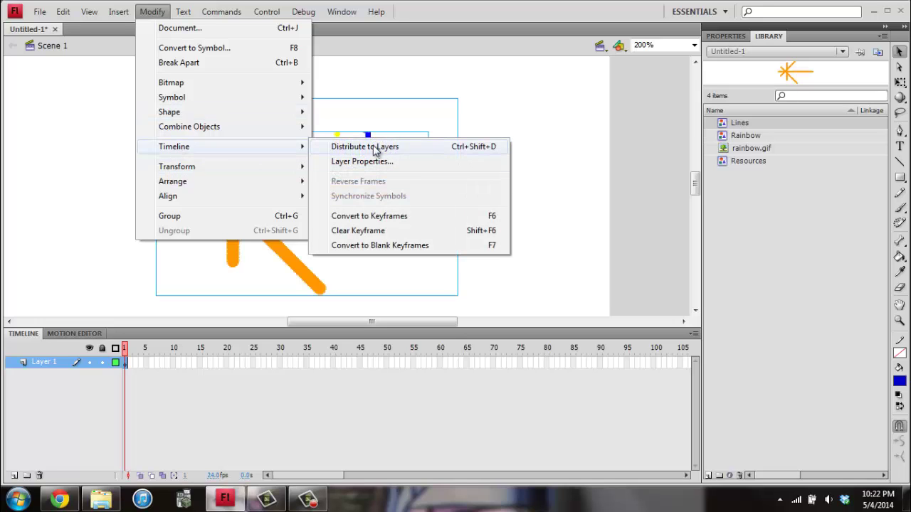
{"action": "left_click", "coordinate": [375, 147]}
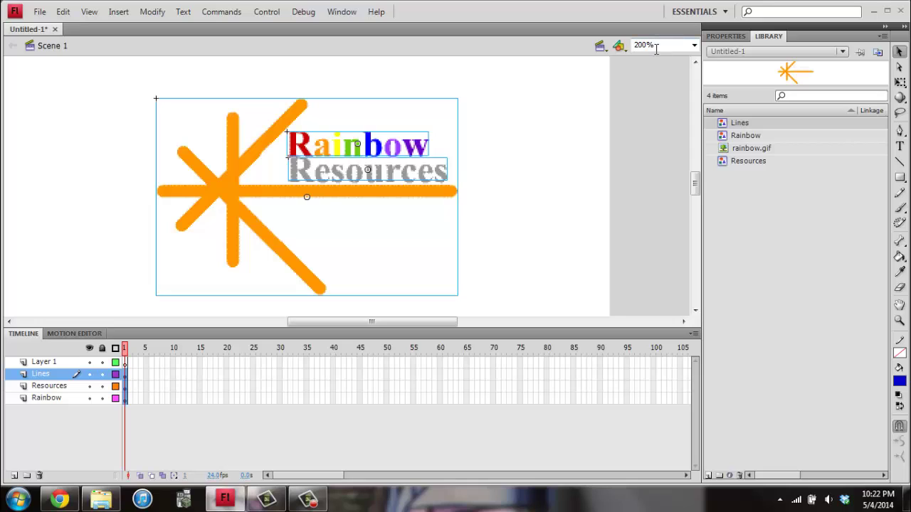
{"action": "key", "text": "ctrl+1"}
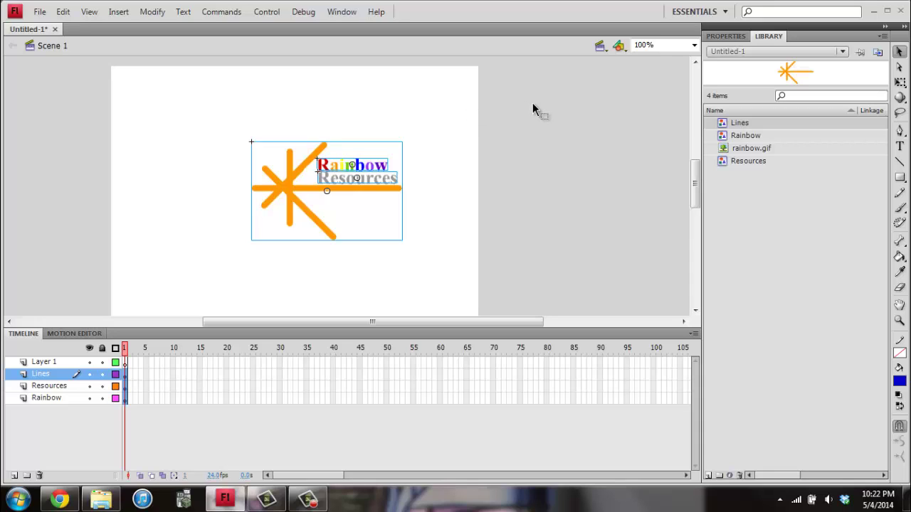
{"action": "left_click", "coordinate": [573, 112]}
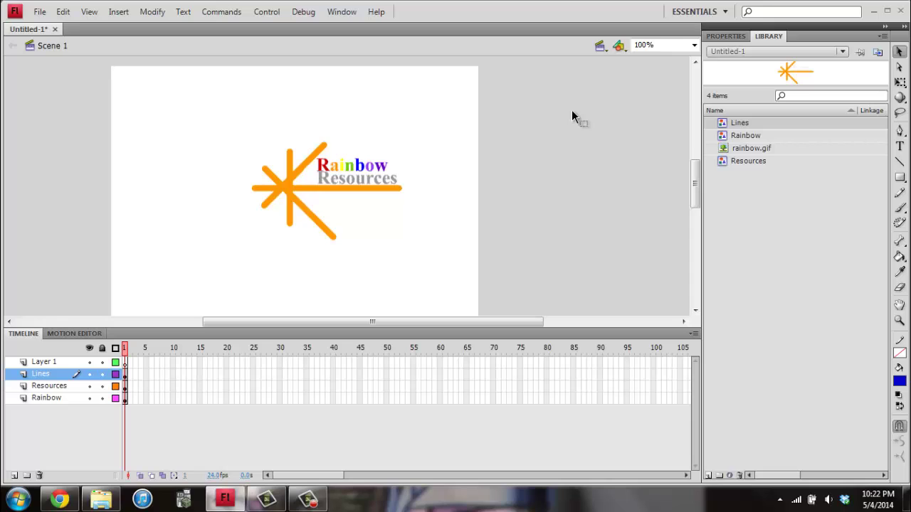
- Create motion tweens on Rainbow, Resources and Lines, returning to frame 1 after each
{"action": "right_click", "coordinate": [343, 168]}
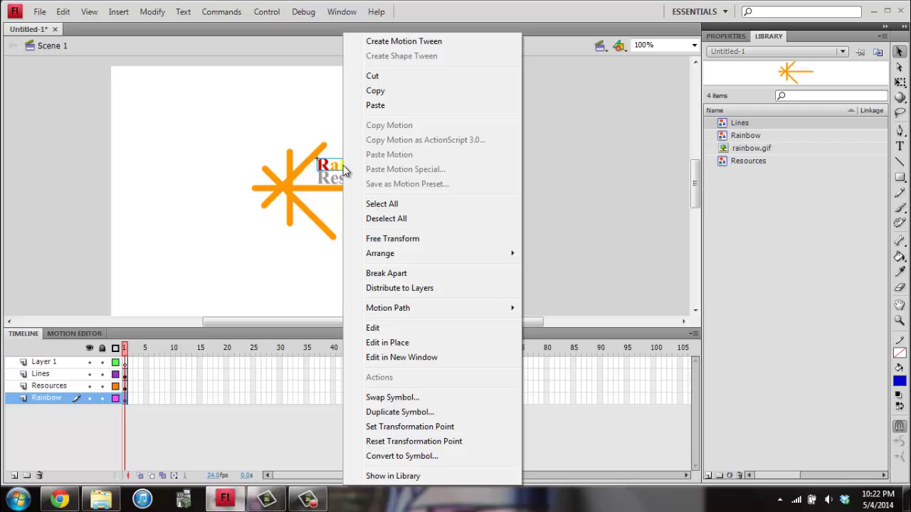
{"action": "left_click", "coordinate": [401, 41]}
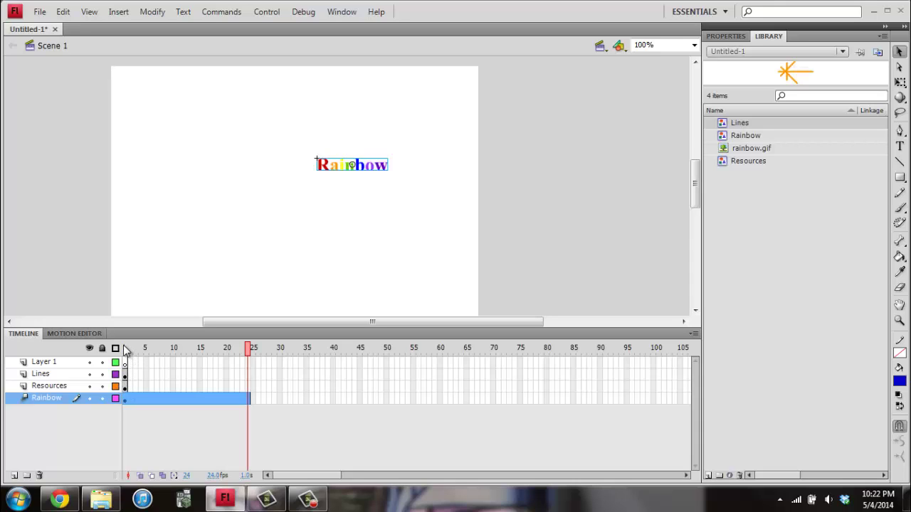
{"action": "left_click", "coordinate": [126, 398]}
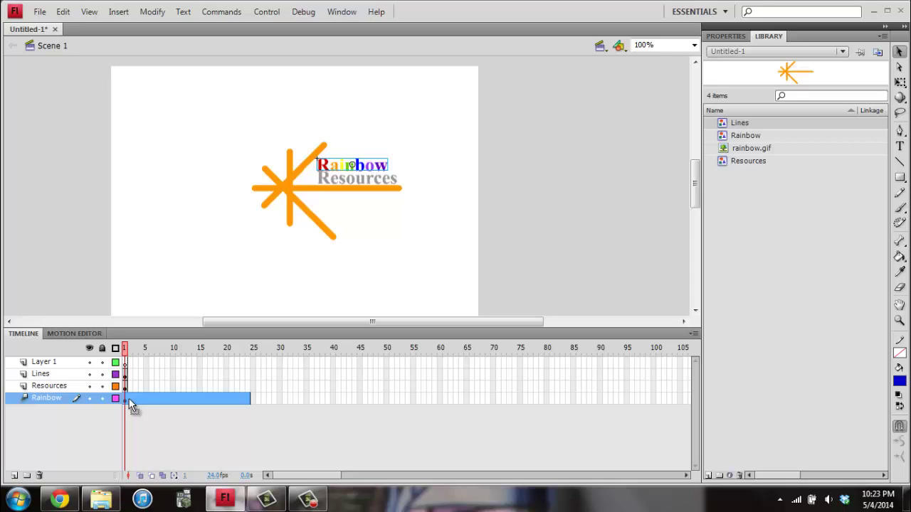
{"action": "left_click", "coordinate": [329, 177]}
{"action": "right_click", "coordinate": [329, 178]}
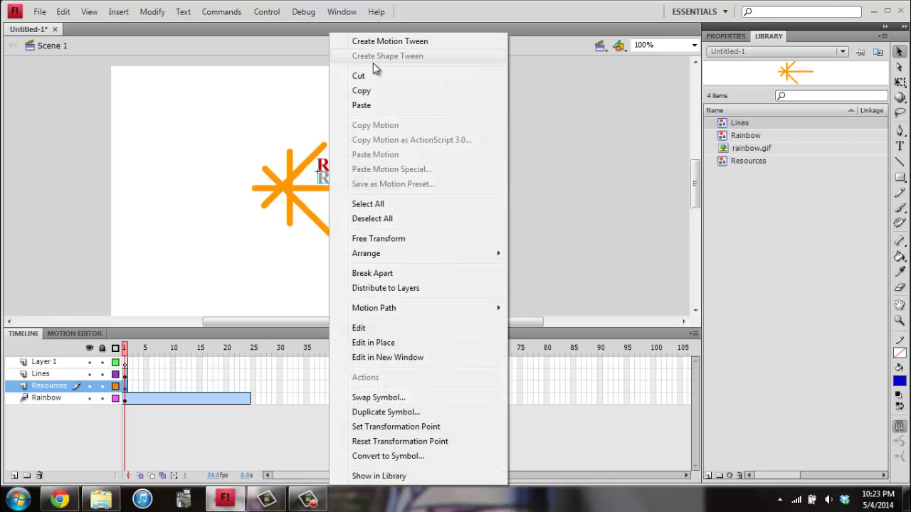
{"action": "left_click", "coordinate": [377, 42]}
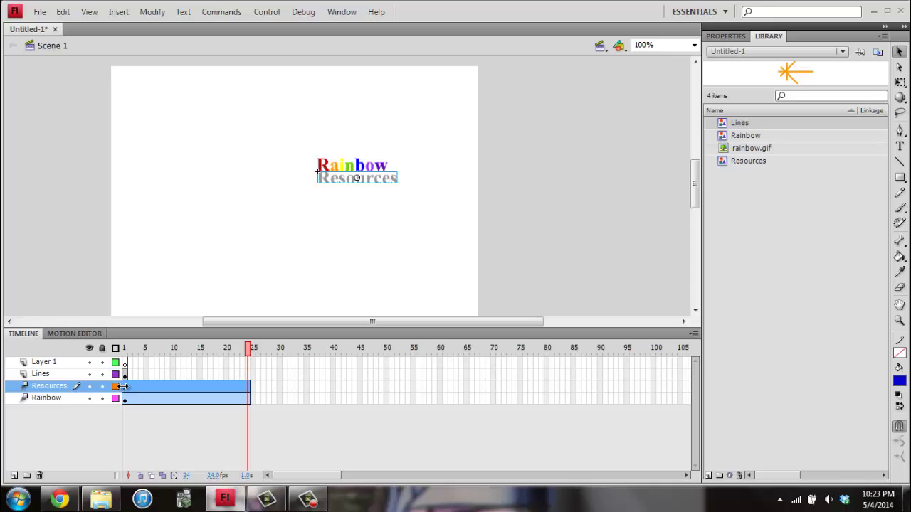
{"action": "left_click_drag", "start_coordinate": [248, 351], "coordinate": [126, 351]}
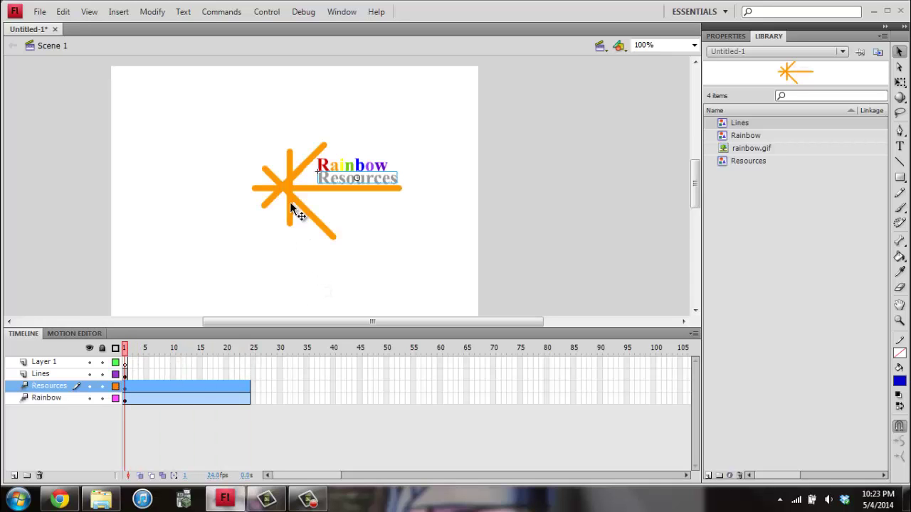
{"action": "left_click", "coordinate": [289, 193]}
{"action": "right_click", "coordinate": [289, 193]}
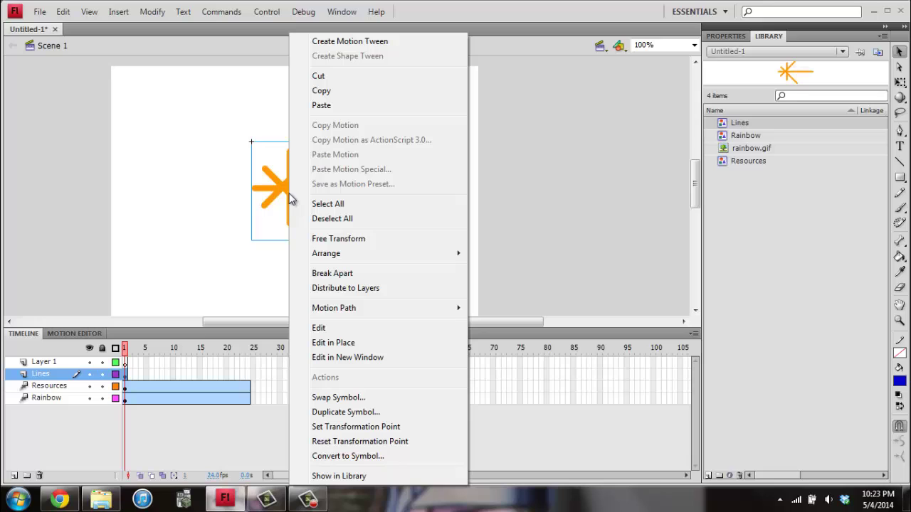
{"action": "left_click", "coordinate": [366, 41]}
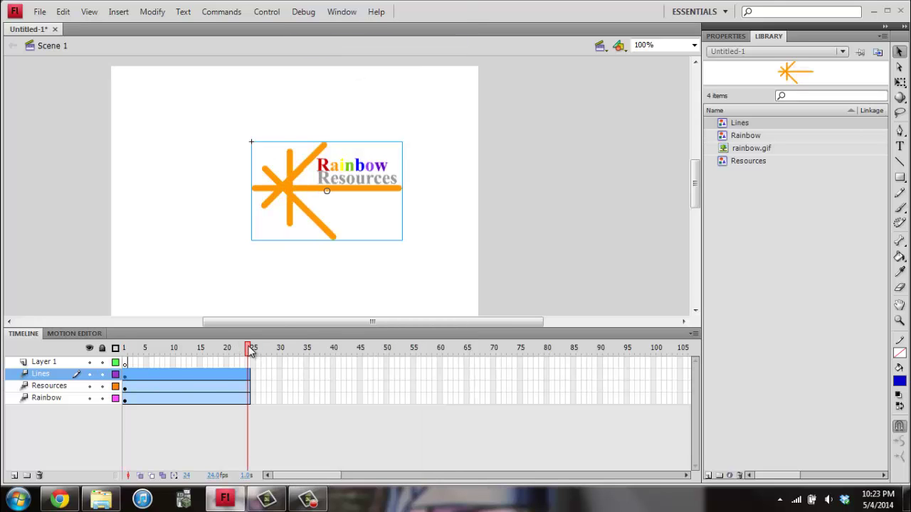
{"action": "left_click_drag", "start_coordinate": [251, 349], "coordinate": [125, 361]}
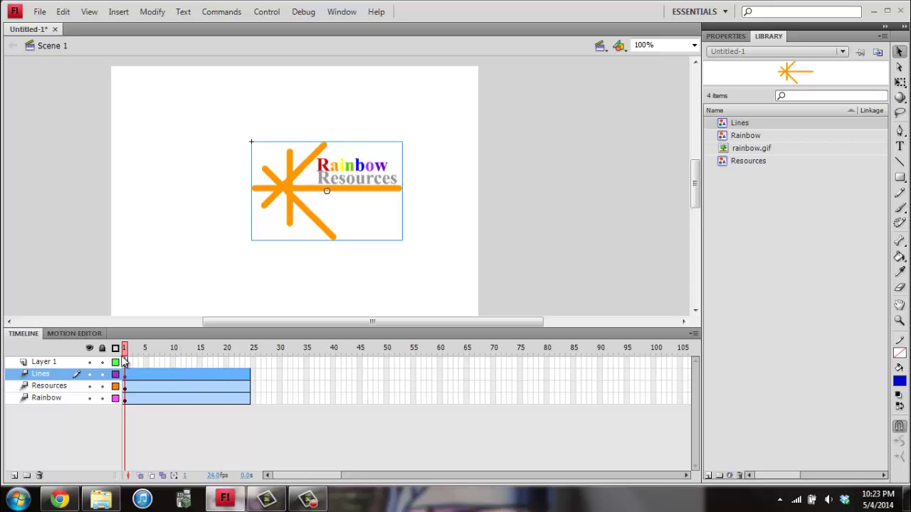
- Place Rainbow off-stage right at frame 1 and just above Resources at frame 24
{"action": "left_click", "coordinate": [342, 166]}
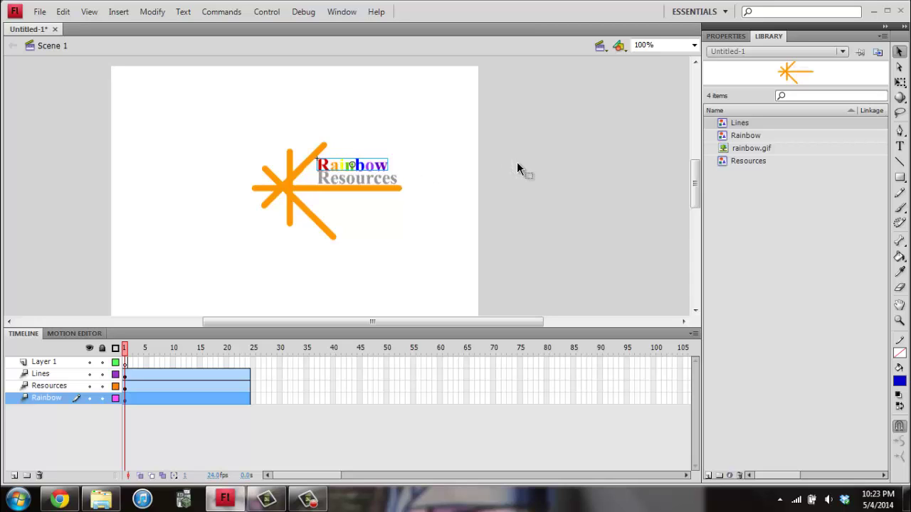
{"action": "left_click_drag", "start_coordinate": [335, 169], "coordinate": [501, 172]}
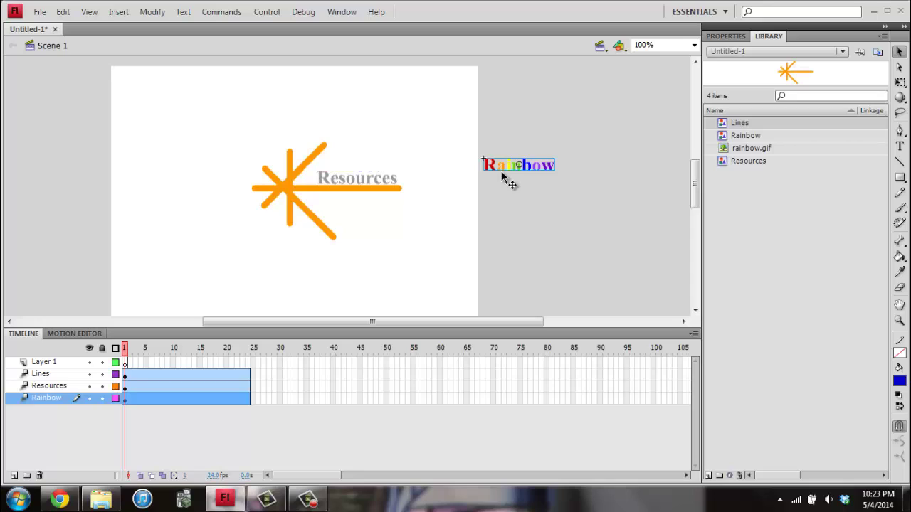
{"action": "left_click", "coordinate": [249, 379]}
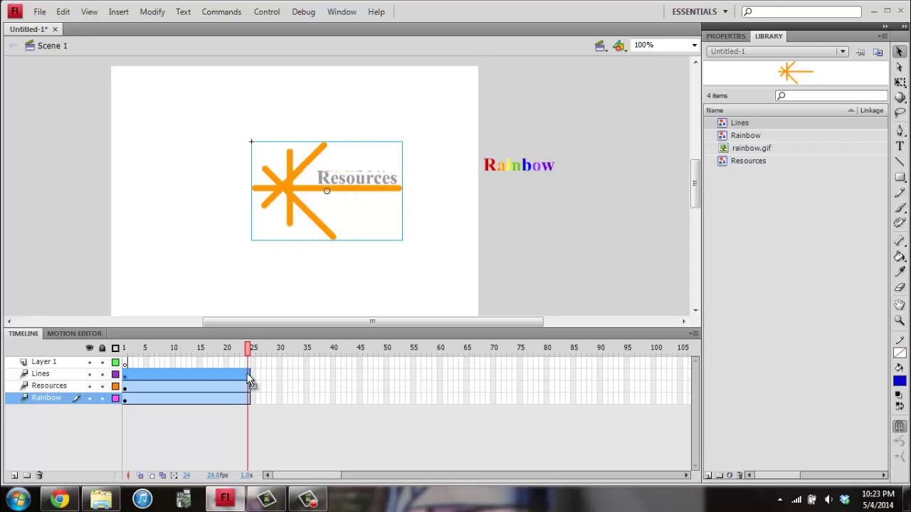
{"action": "left_click", "coordinate": [520, 165]}
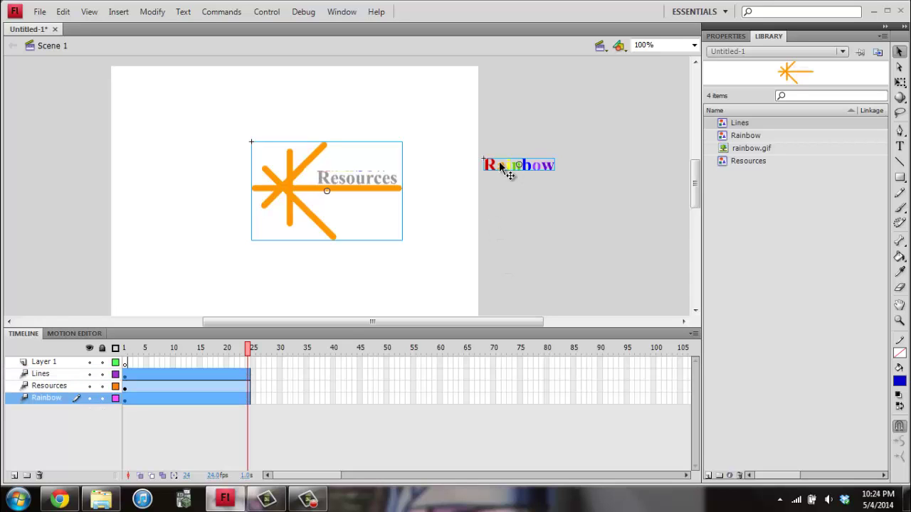
{"action": "key", "text": "Return"}
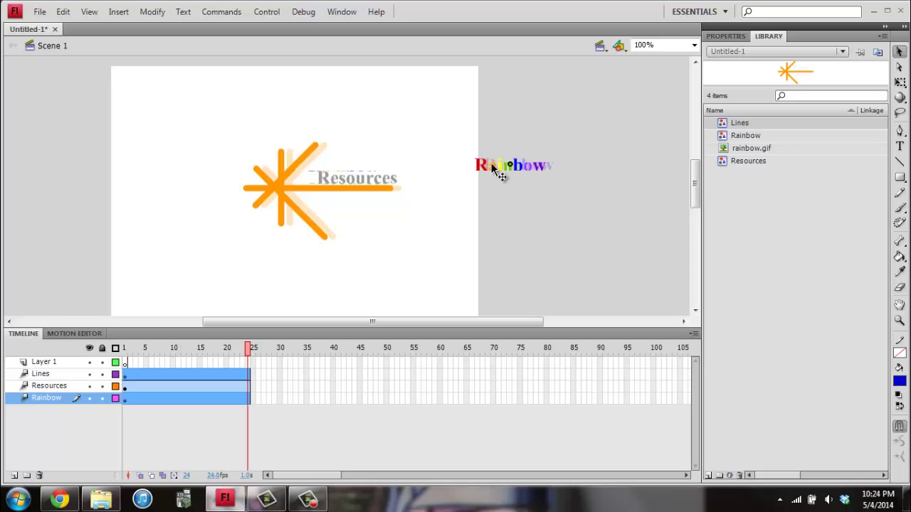
{"action": "left_click", "coordinate": [504, 204]}
{"action": "left_click", "coordinate": [499, 166]}
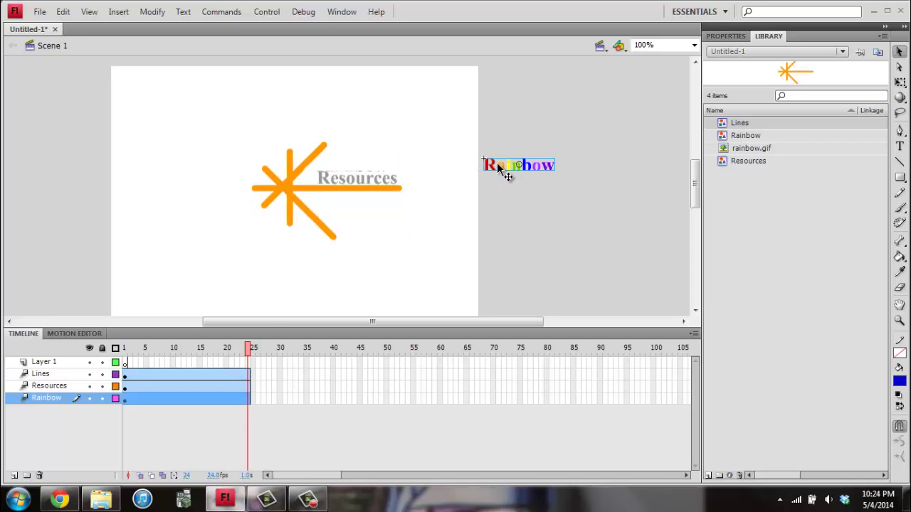
{"action": "key", "text": "ctrl+shift+a"}
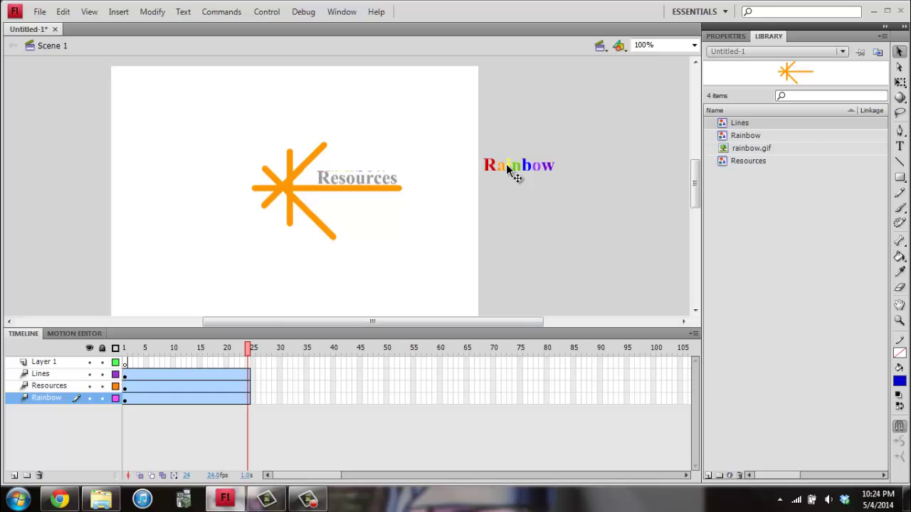
{"action": "left_click_drag", "start_coordinate": [507, 165], "coordinate": [340, 163]}
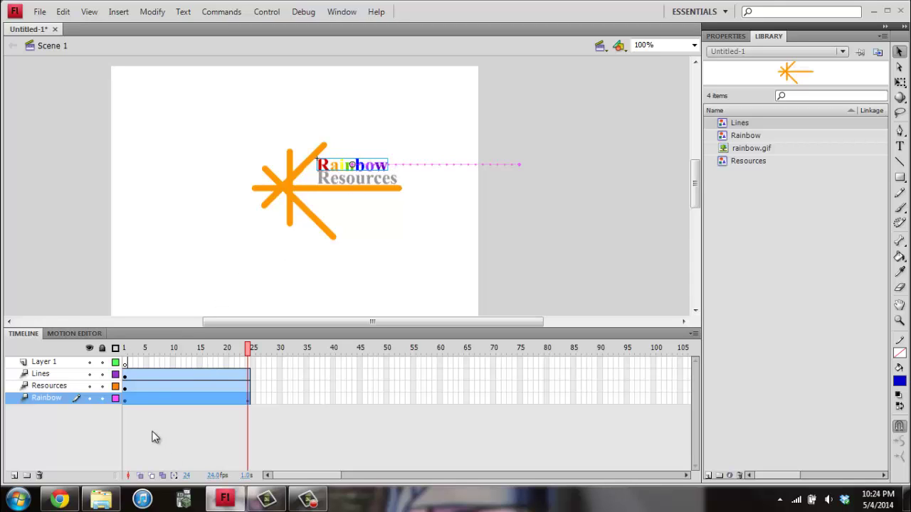
- Move Resources off-stage left at frame 1 and back beneath Rainbow at frame 24
{"action": "left_click", "coordinate": [356, 178]}
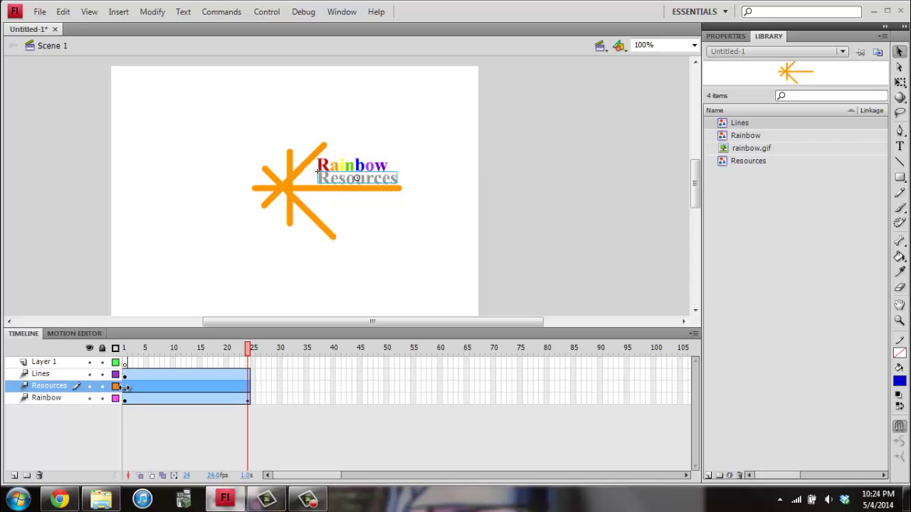
{"action": "left_click", "coordinate": [128, 390]}
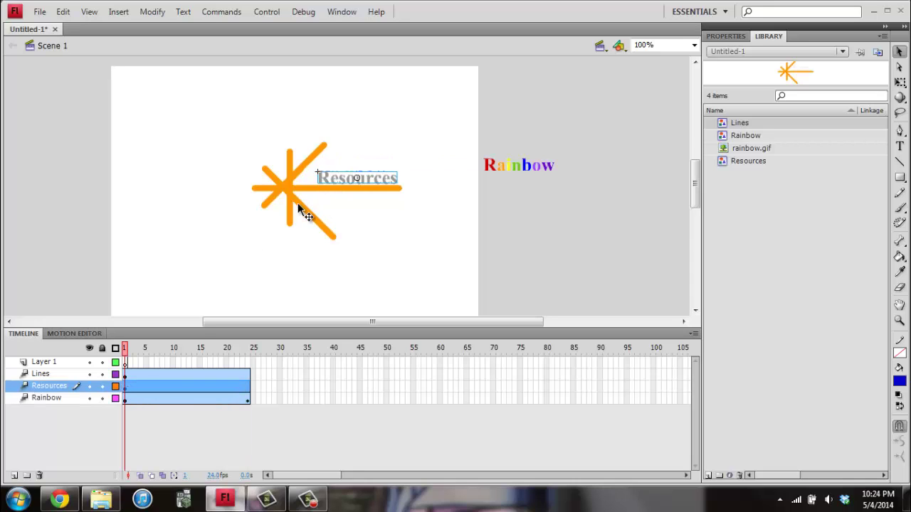
{"action": "left_click_drag", "start_coordinate": [335, 173], "coordinate": [47, 184]}
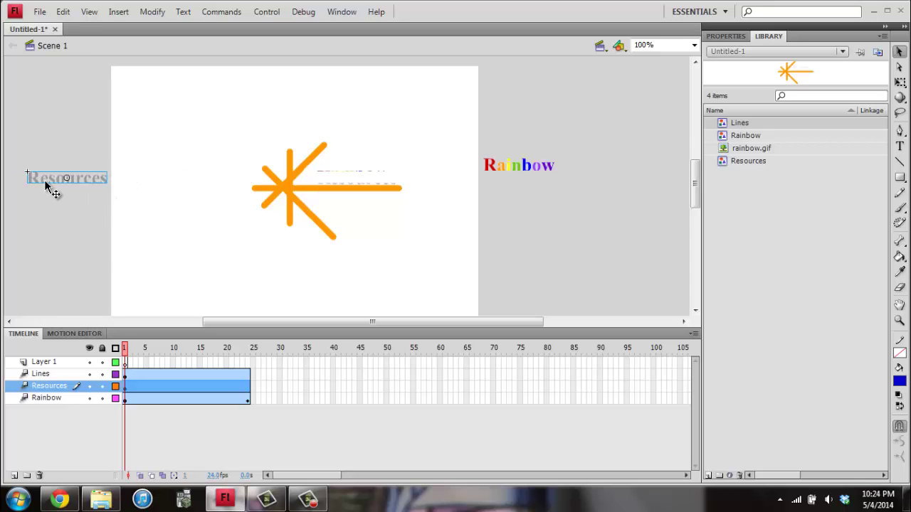
{"action": "left_click_drag", "start_coordinate": [127, 349], "coordinate": [248, 348]}
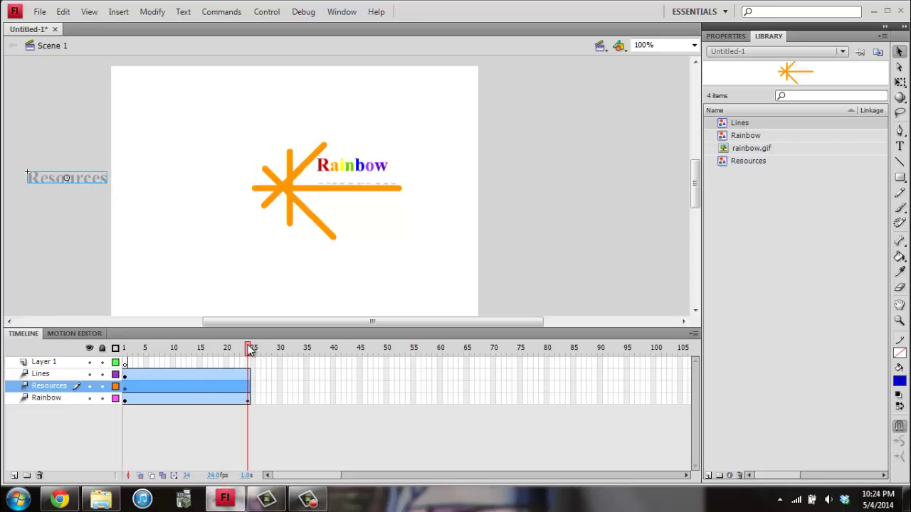
{"action": "left_click_drag", "start_coordinate": [54, 180], "coordinate": [344, 197]}
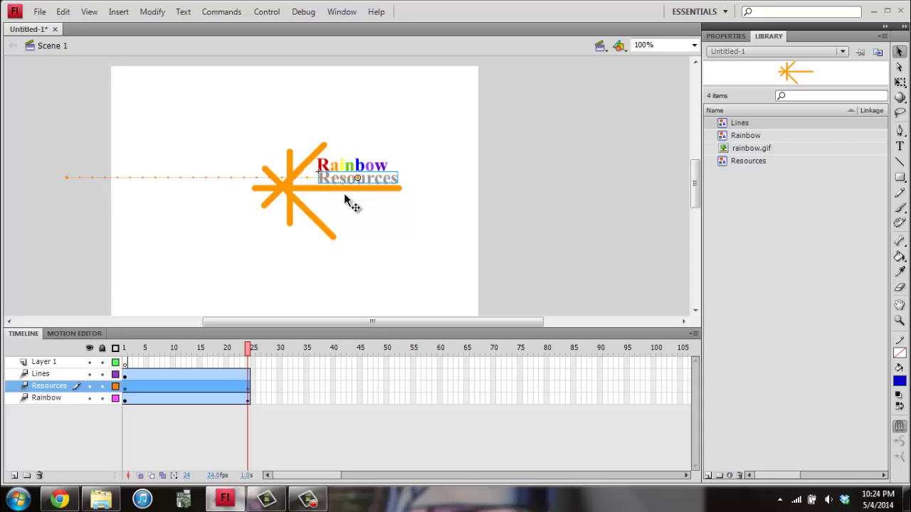
- Rotate the orange lines 180° at frame 1 using Rotate 90° CW twice
{"action": "left_click", "coordinate": [125, 375]}
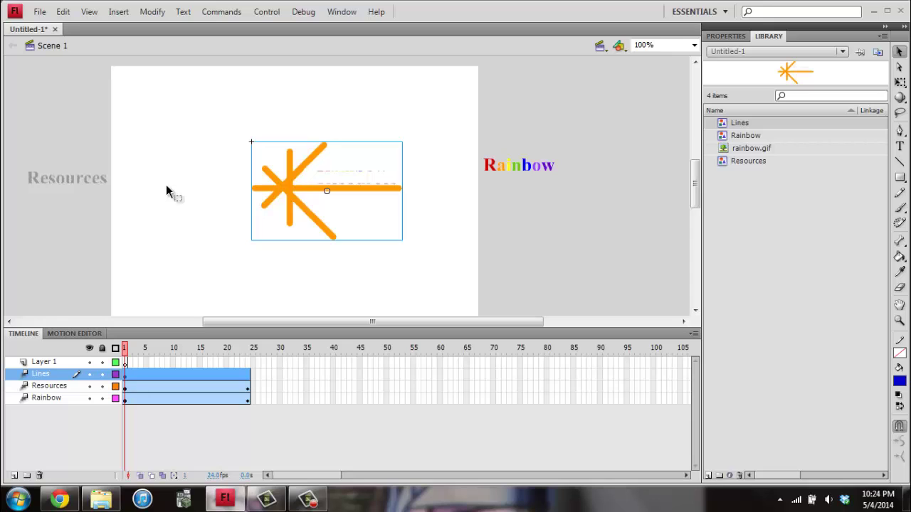
{"action": "left_click", "coordinate": [152, 12]}
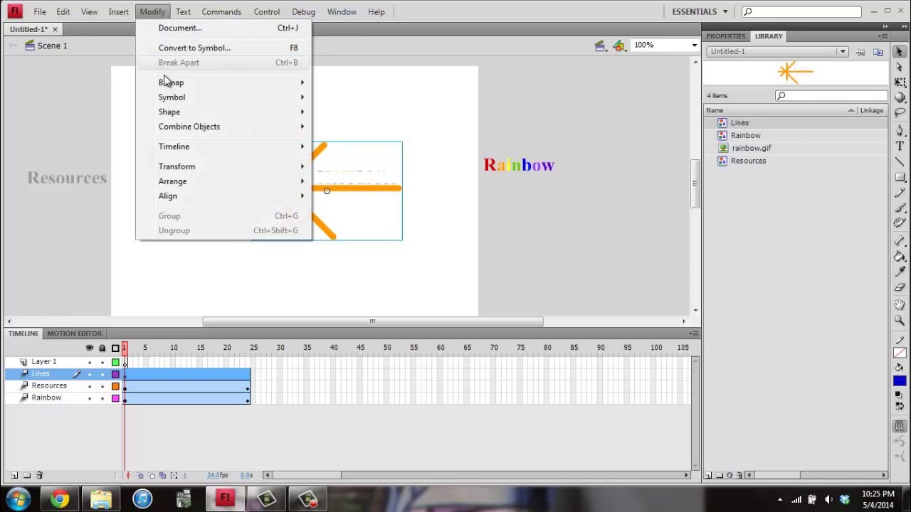
{"action": "mouse_move", "coordinate": [173, 169]}
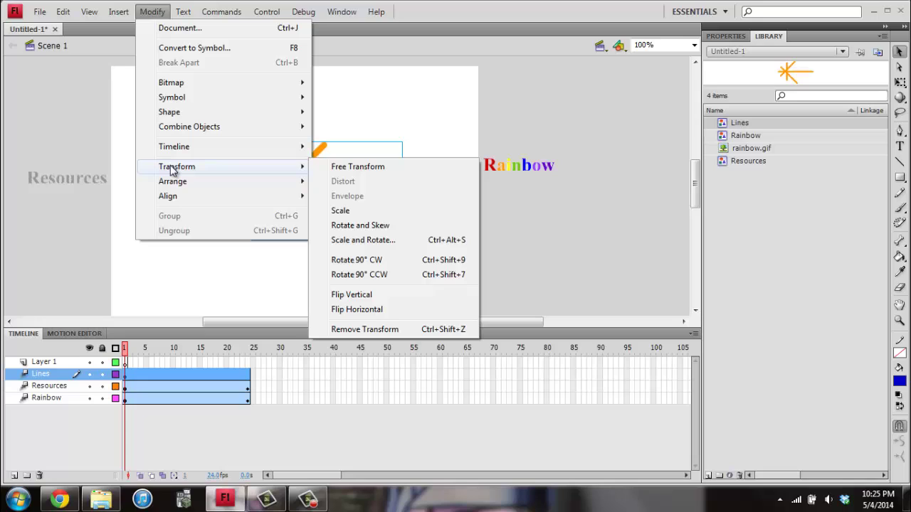
{"action": "left_click", "coordinate": [361, 260]}
{"action": "left_click", "coordinate": [152, 12]}
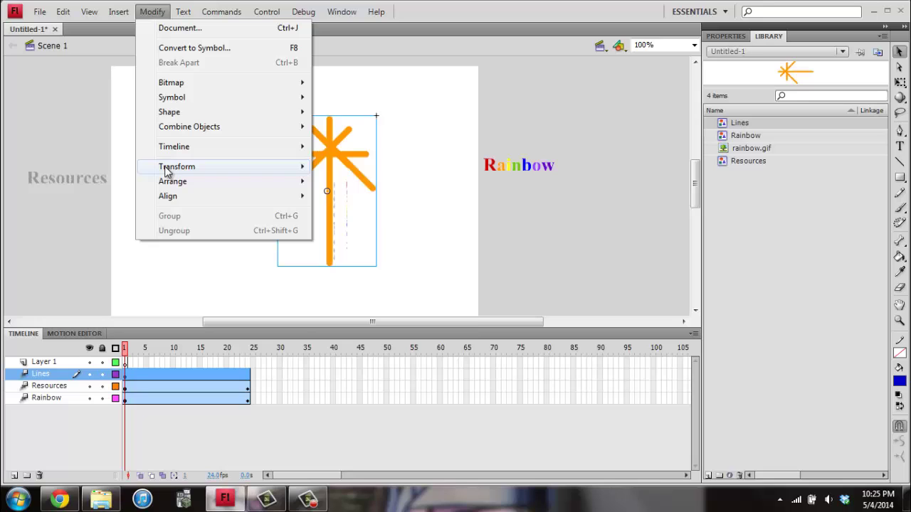
{"action": "mouse_move", "coordinate": [169, 168]}
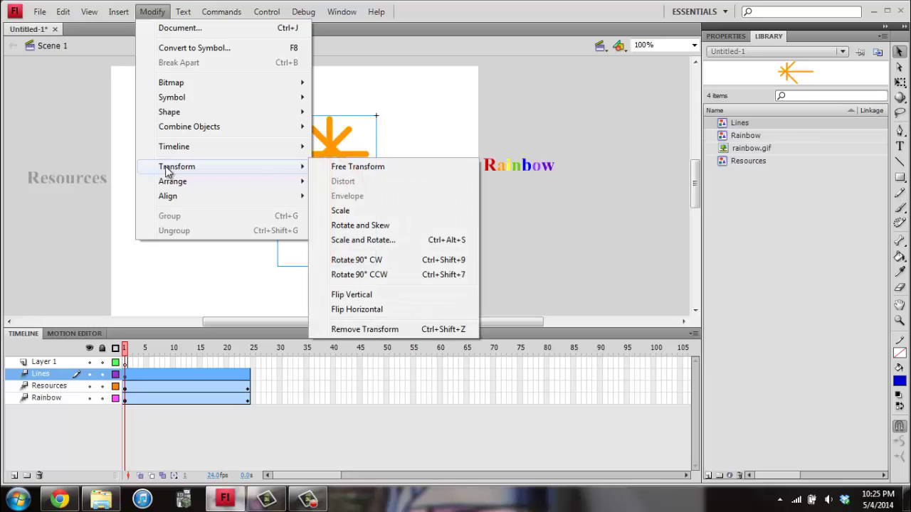
{"action": "left_click", "coordinate": [386, 262]}
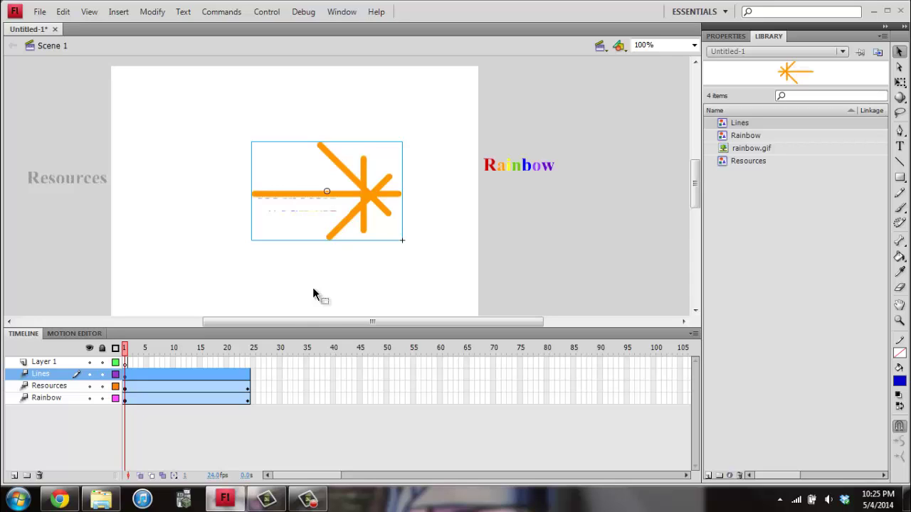
- At frame 24, rotate the orange lines 180° back with Rotate 90° CW twice
{"action": "left_click", "coordinate": [247, 375]}
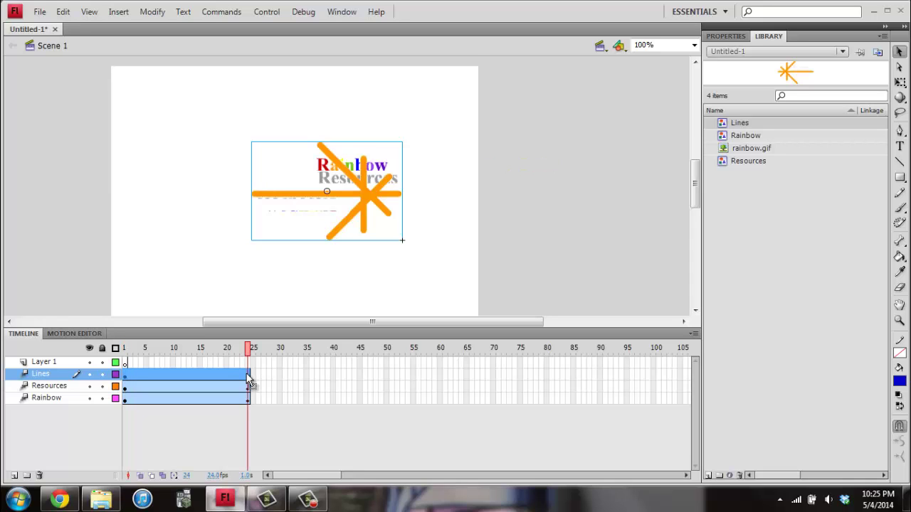
{"action": "left_click", "coordinate": [158, 12]}
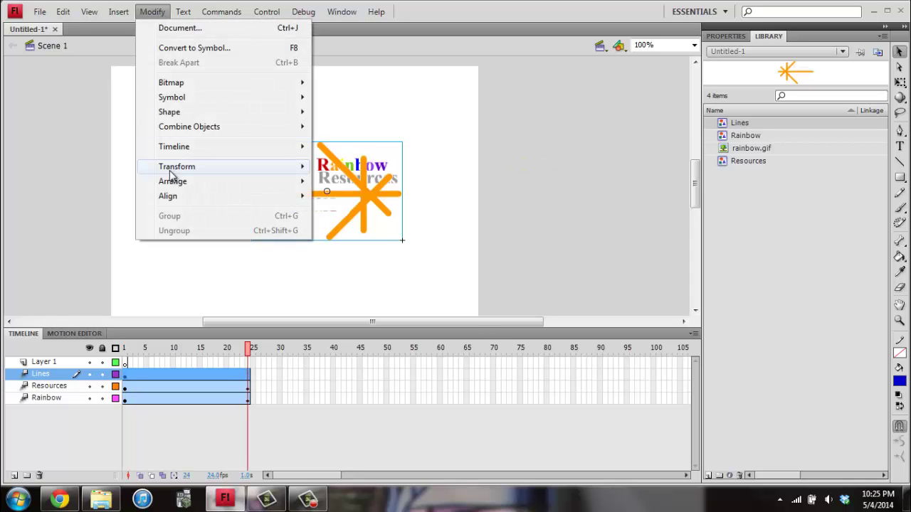
{"action": "mouse_move", "coordinate": [171, 175]}
{"action": "left_click", "coordinate": [376, 261]}
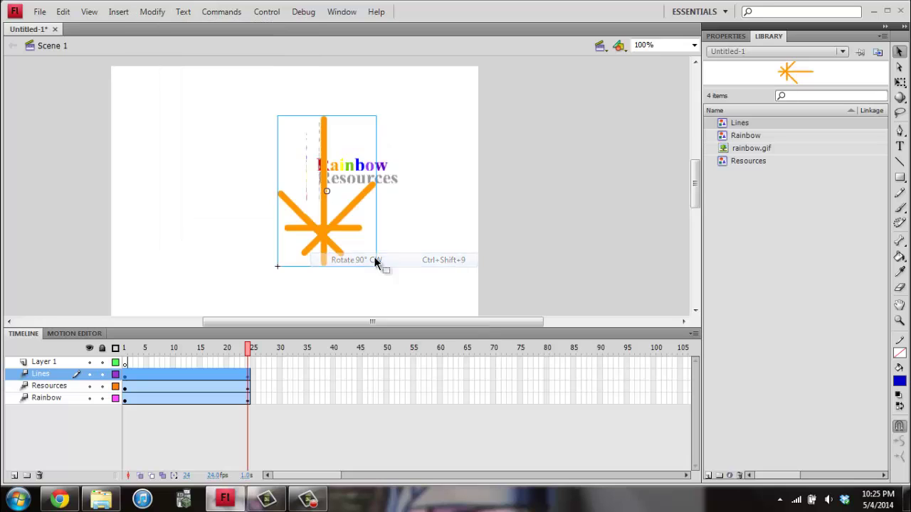
{"action": "left_click", "coordinate": [154, 12]}
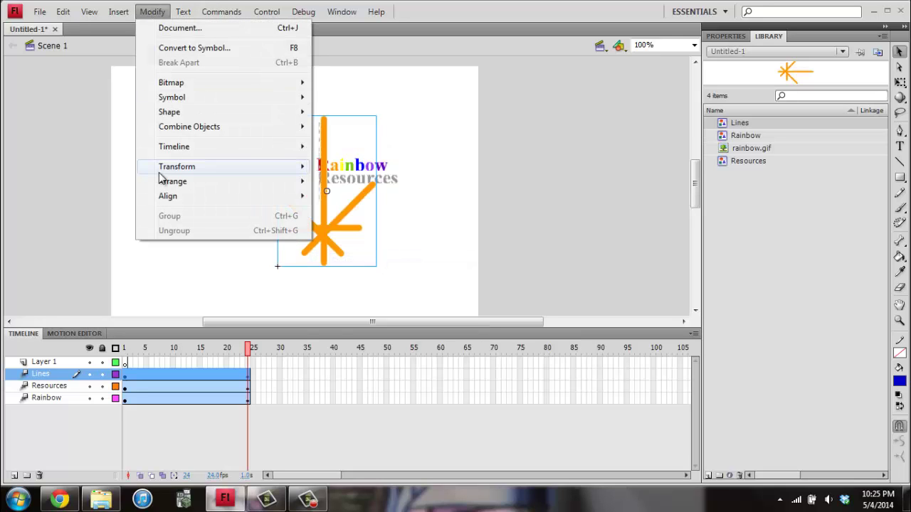
{"action": "mouse_move", "coordinate": [171, 168]}
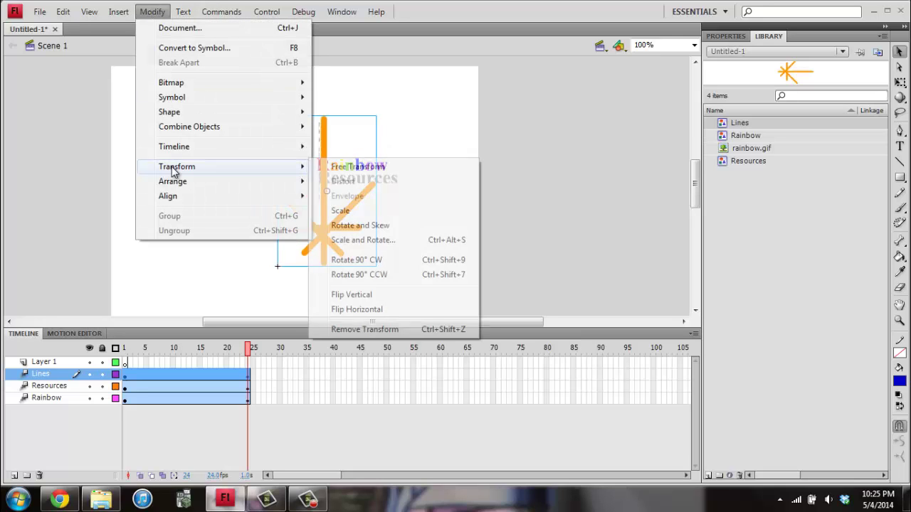
{"action": "left_click", "coordinate": [366, 264]}
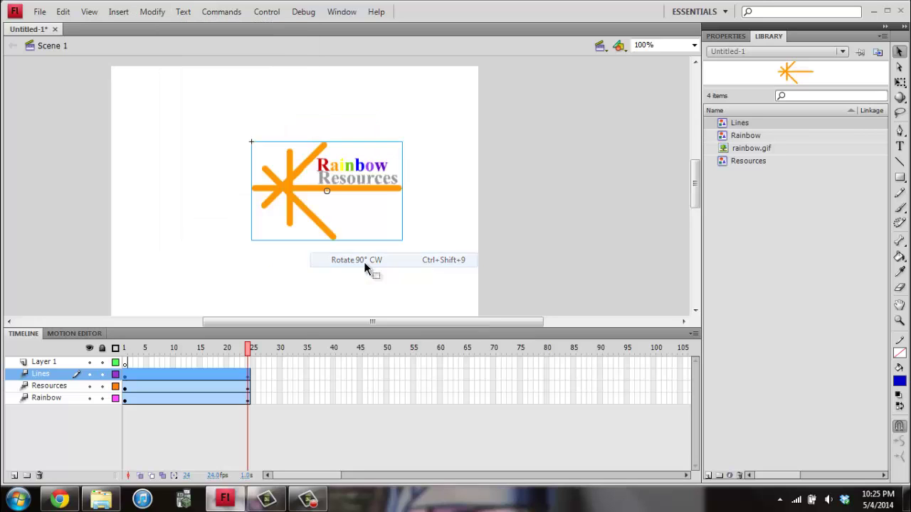
- Play the animation from frame 1 twice to preview it
{"action": "left_click", "coordinate": [127, 375]}
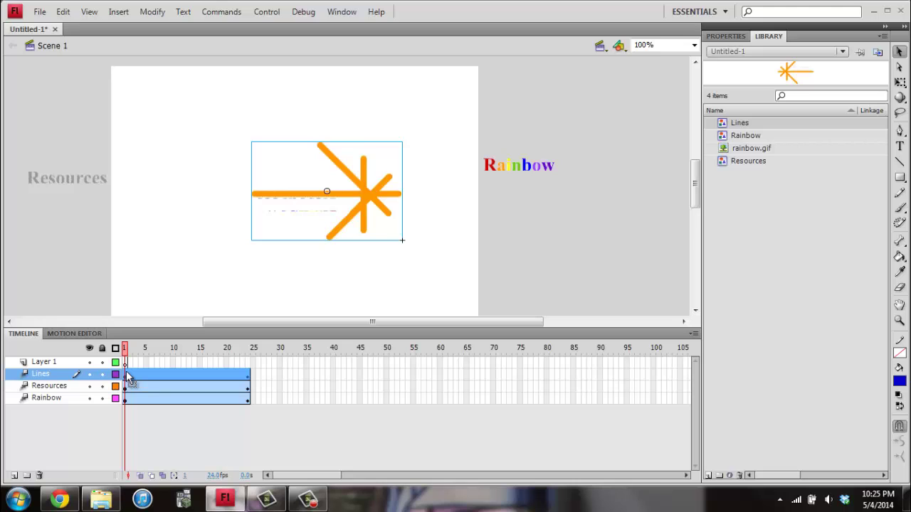
{"action": "key", "text": "Return"}
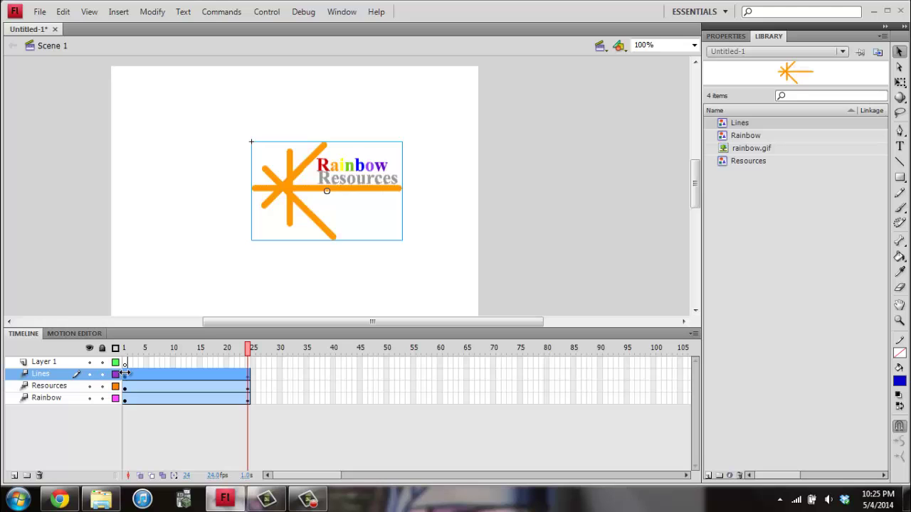
{"action": "left_click", "coordinate": [129, 382]}
{"action": "key", "text": "Return"}
- Save the document as a .fla named 'Rainbow Practice' in the Desktop folder
{"action": "left_click", "coordinate": [40, 11]}
{"action": "left_click", "coordinate": [63, 122]}
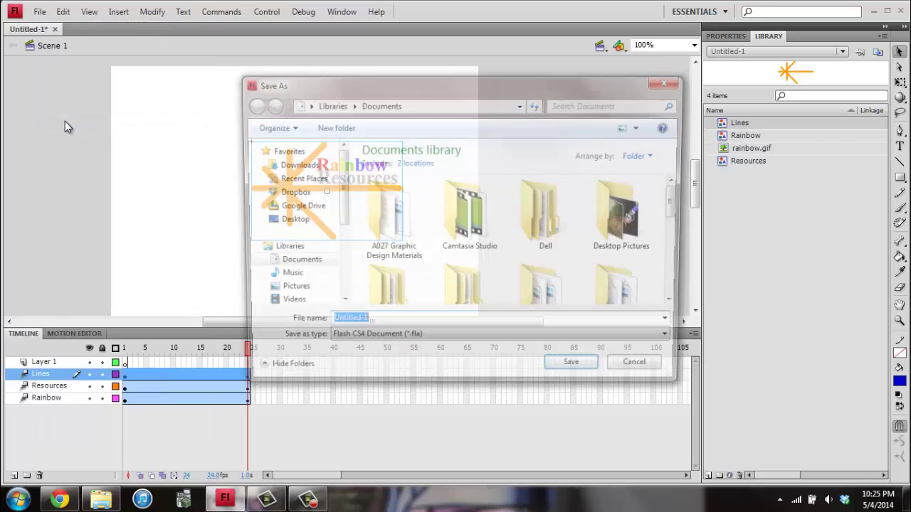
{"action": "type", "text": "Rainbow"}
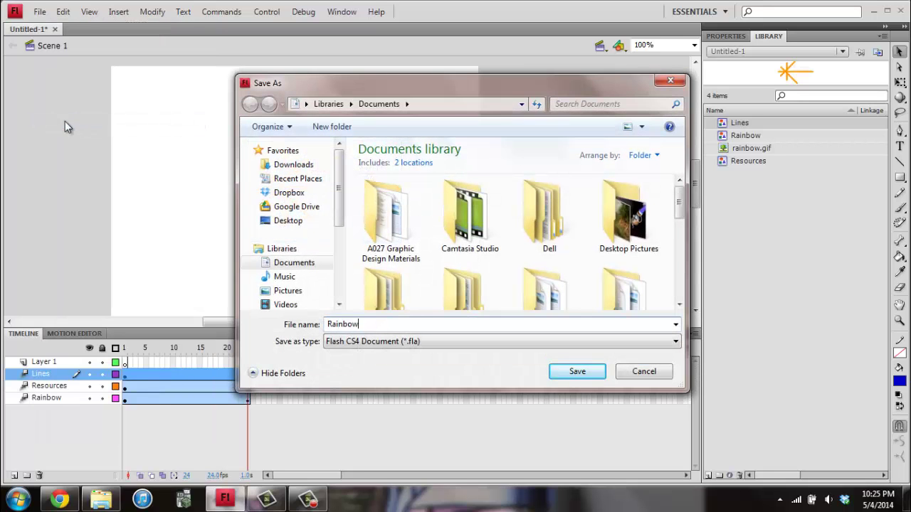
{"action": "type", "text": " Practice"}
{"action": "left_click", "coordinate": [288, 221]}
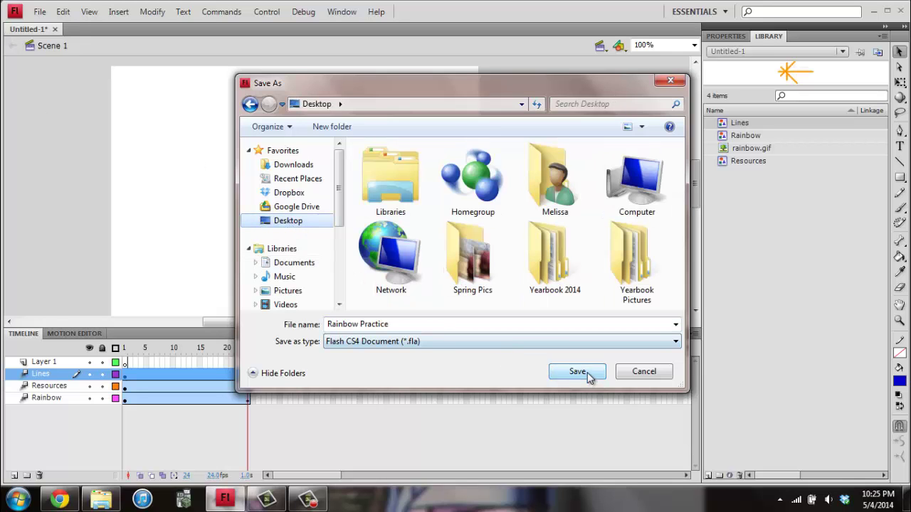